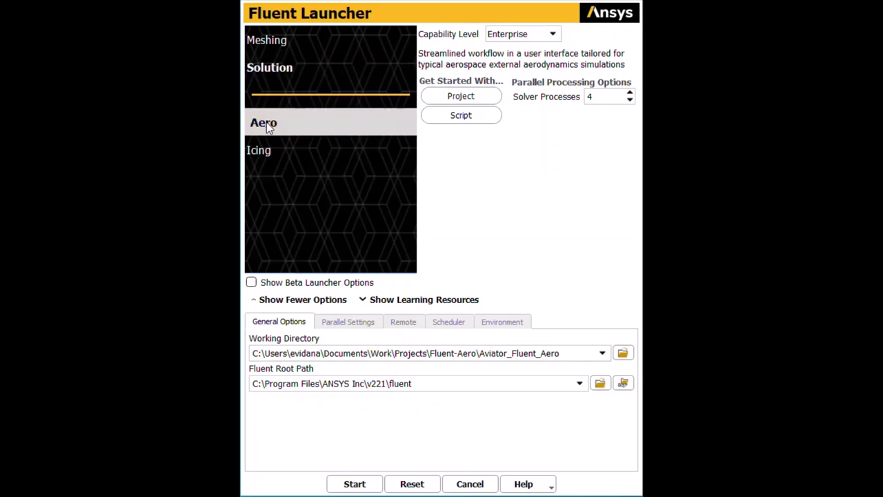
Start Fluent in the Aero workspace at the Enterprise capability level with 16 solver processes.
left_click(267, 124)
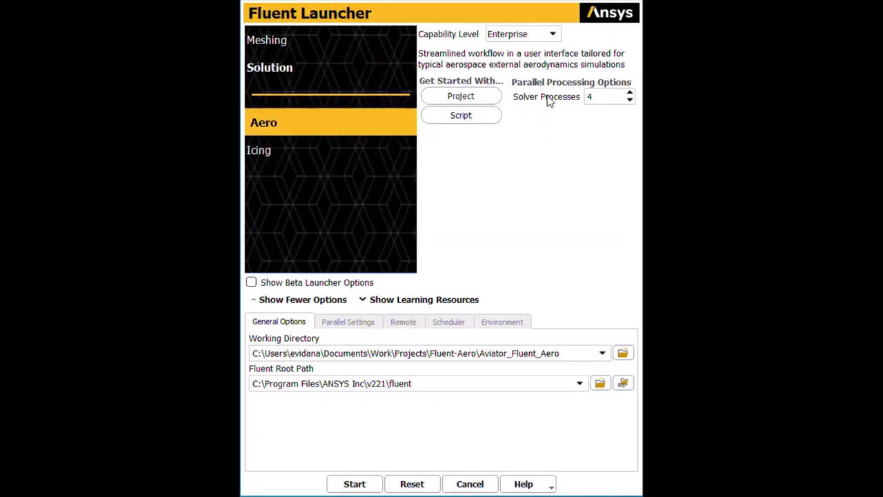
left_click(556, 34)
left_click(536, 56)
left_click(538, 34)
left_click(540, 22)
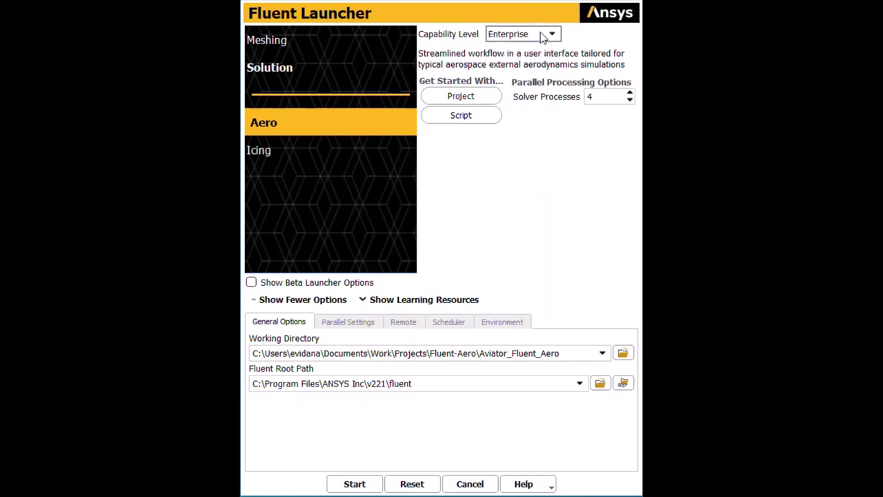
left_click(597, 96)
left_click_drag(598, 97, 578, 100)
type("16")
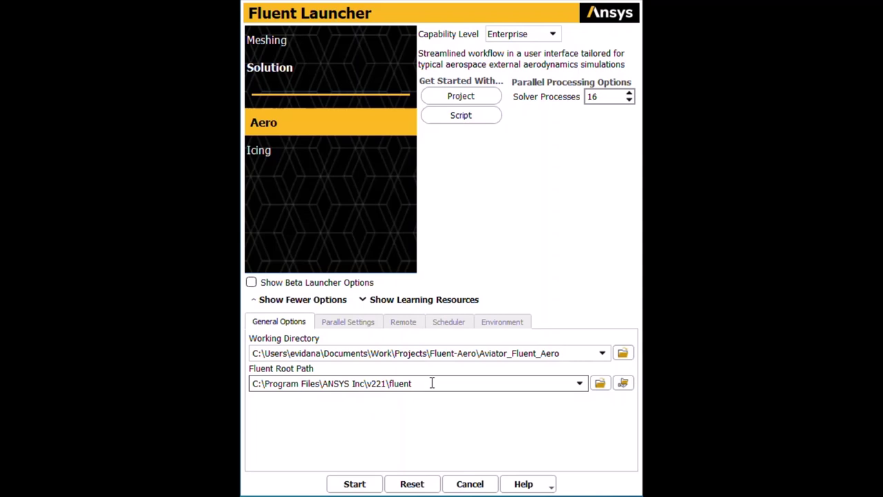
left_click(355, 484)
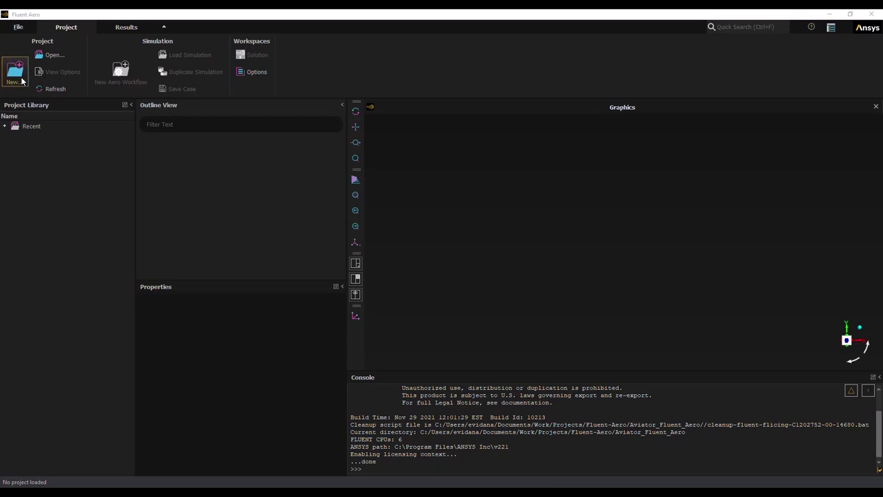
Create a new project file named STK_Aviator_Fluent_UAV.
left_click(15, 70)
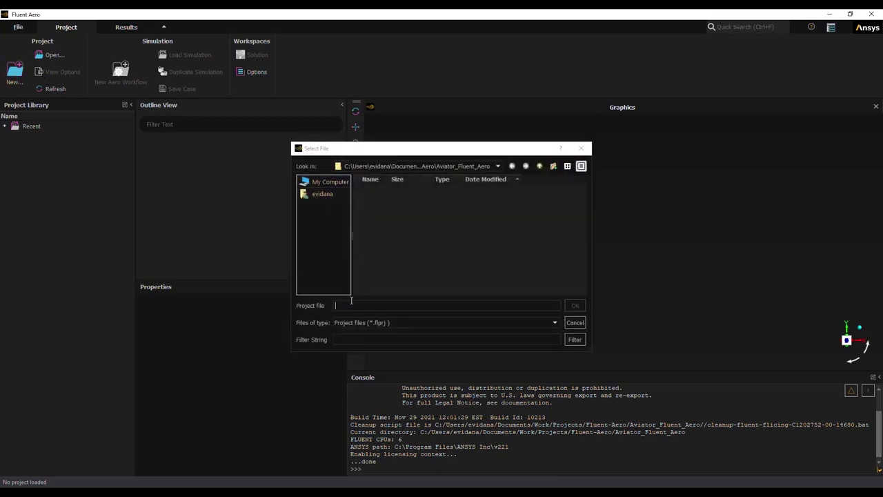
left_click(351, 304)
type("STK_Aviator_Fluent_UAV")
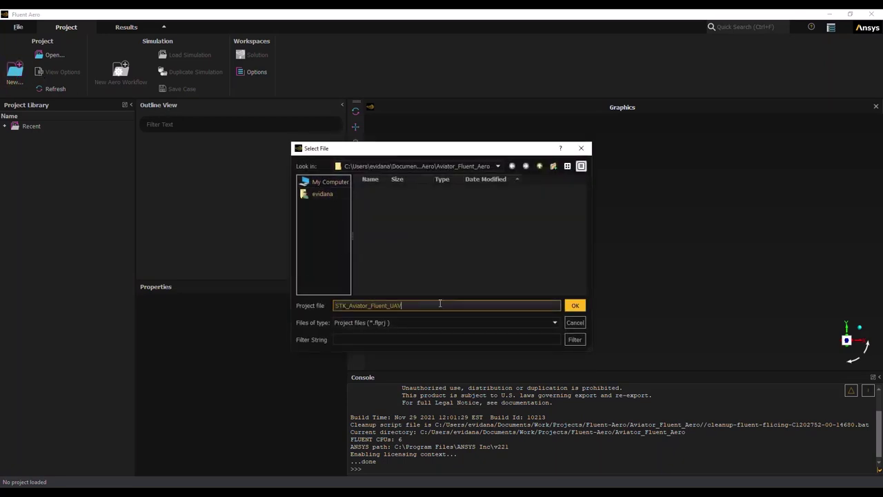
left_click(574, 304)
Create a new aero workflow from STK_Aviator_Fluent_UAV.cas.h5, naming the simulation STK_Aviator_Fluent_UAV and loading it in the solver.
left_click(121, 71)
left_click(405, 189)
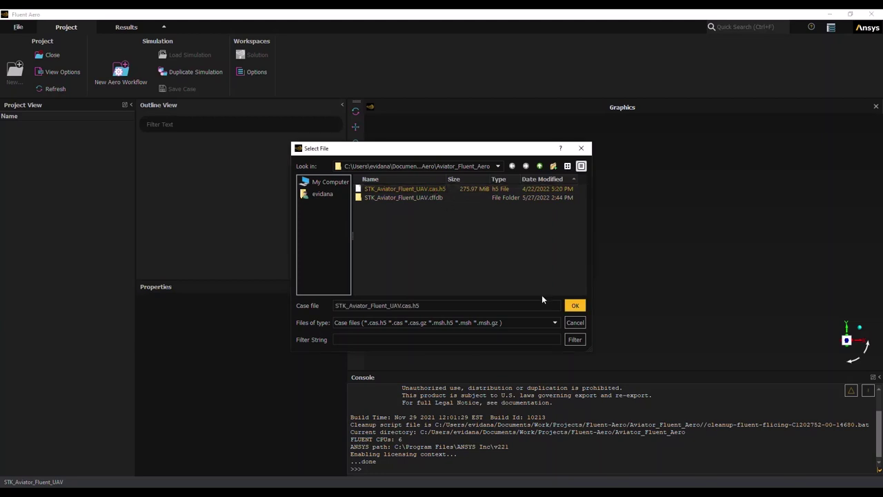
left_click(574, 306)
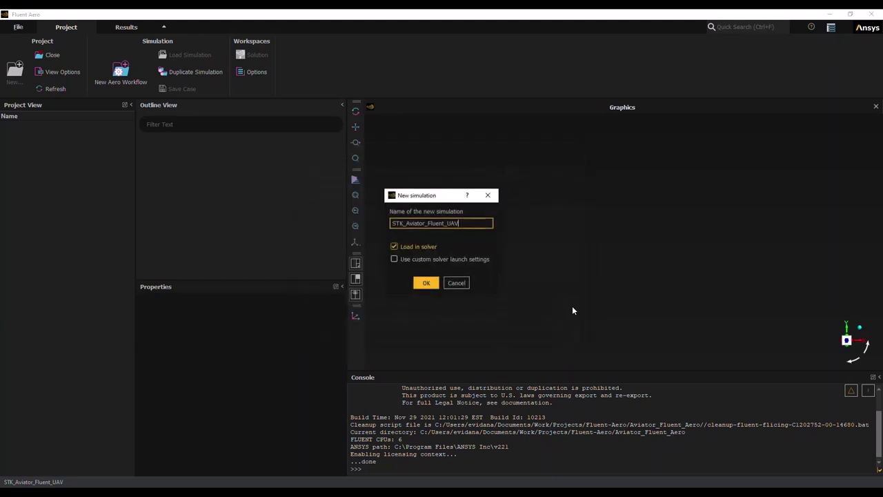
left_click(427, 283)
Display the mesh of the whole domain, including the far-field and symmetry boundaries, and examine the refinement around the aircraft.
left_click_drag(647, 226, 619, 209)
scroll(620, 209, "down", 3)
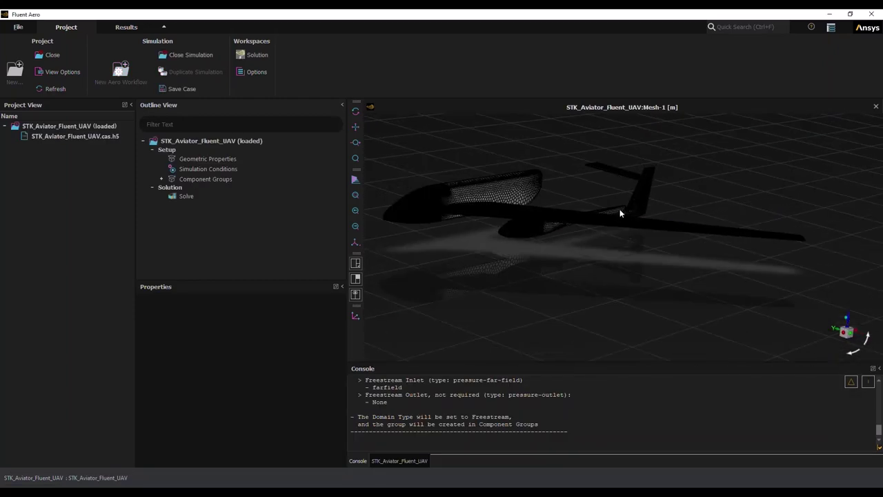
left_click_drag(472, 201, 443, 184)
left_click(126, 27)
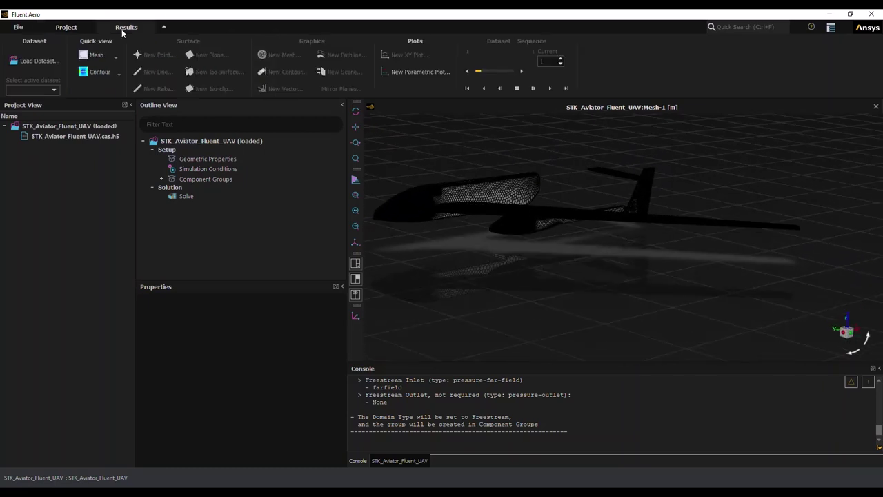
left_click(97, 56)
left_click(97, 79)
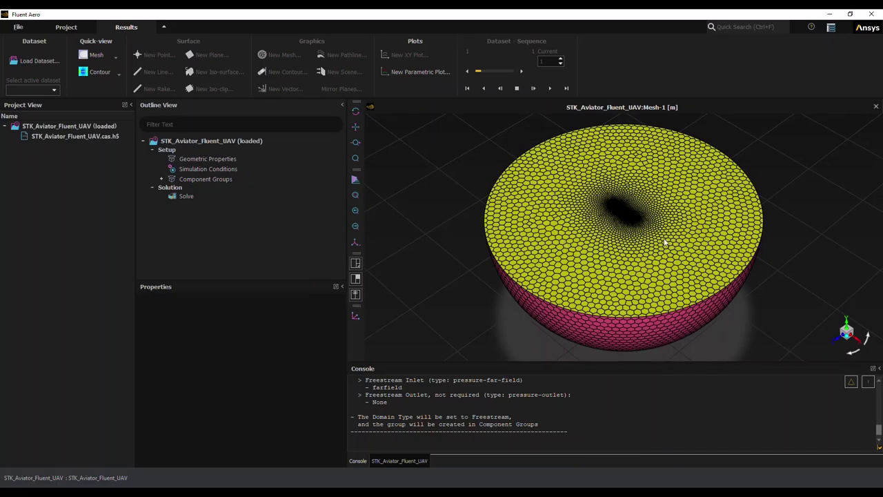
left_click_drag(665, 243, 640, 230)
left_click_drag(598, 274, 573, 243)
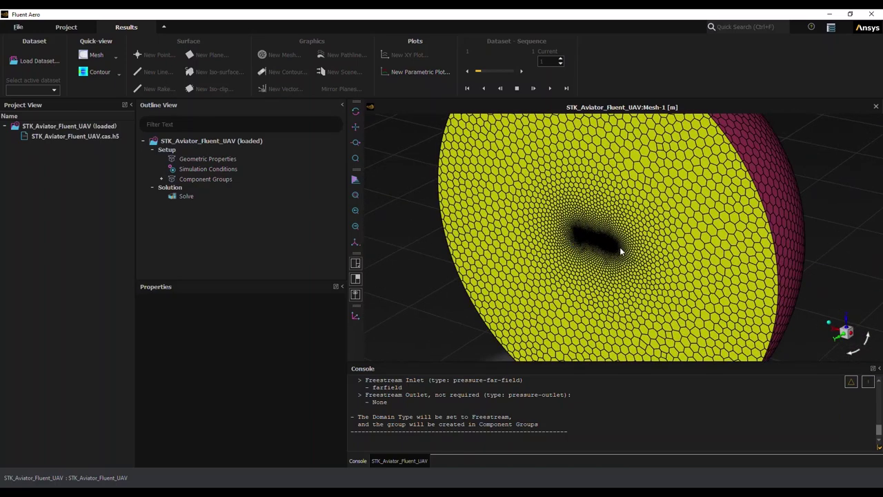
scroll(621, 250, "up", 10)
left_click_drag(625, 228, 540, 271)
Display only the aircraft's wall mesh and examine the UAV's shape and orientation.
left_click(116, 58)
left_click(96, 90)
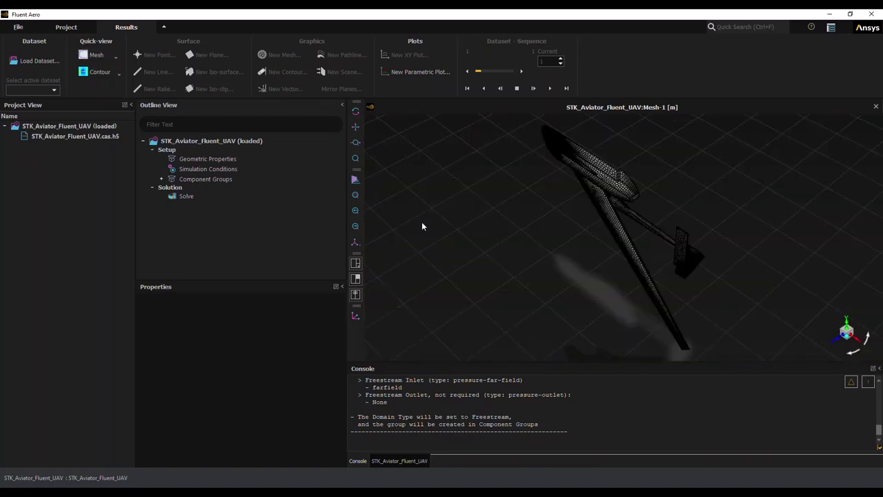
left_click_drag(585, 181, 659, 197)
scroll(658, 197, "down", 5)
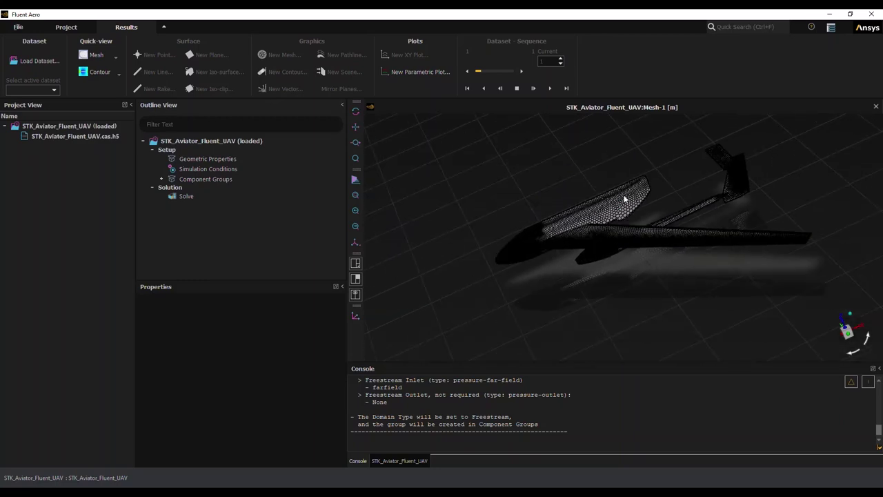
Set the lift direction at zero angle of attack to Z+ in the geometric properties.
left_click(176, 162)
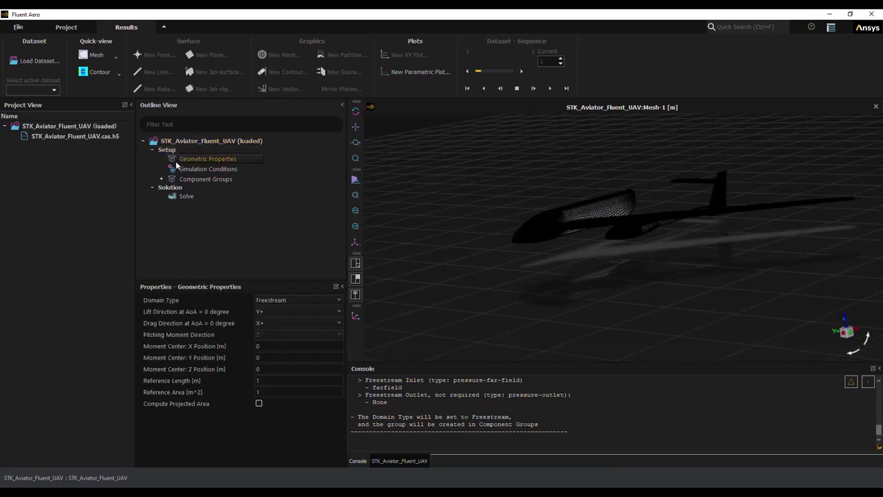
left_click(262, 314)
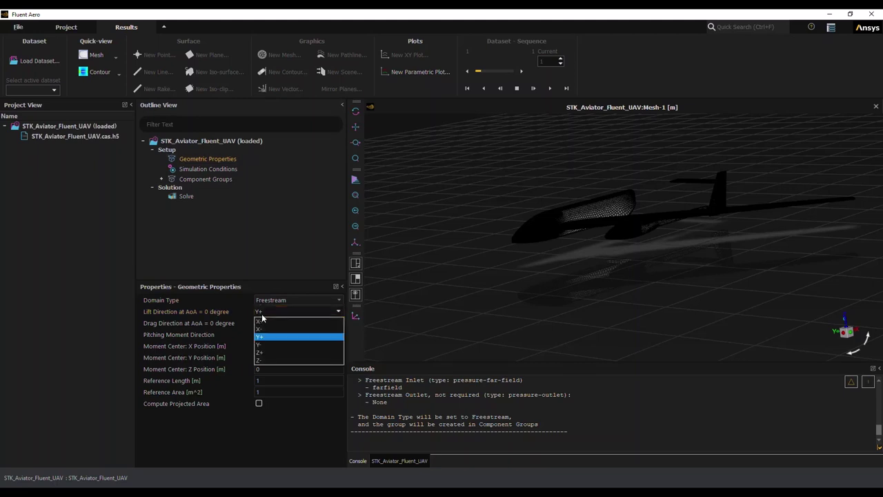
left_click(261, 356)
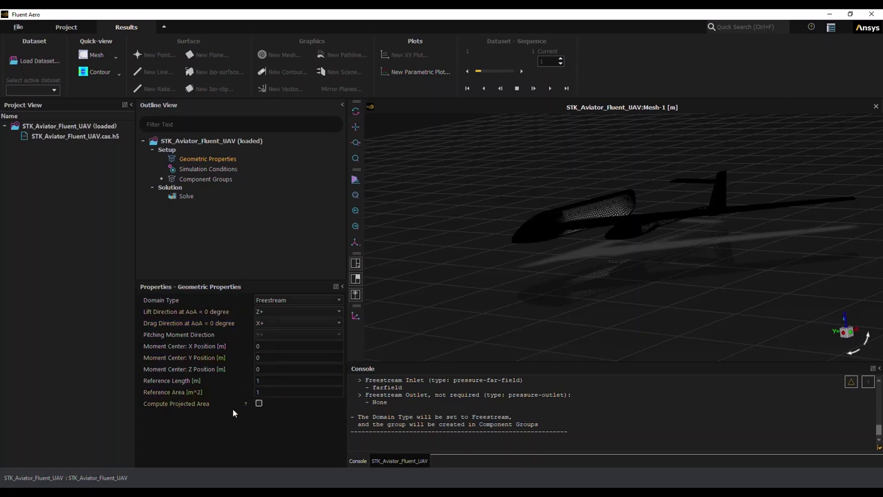
Compute the projected area of all walls along the X direction and use it as the reference area.
left_click(259, 403)
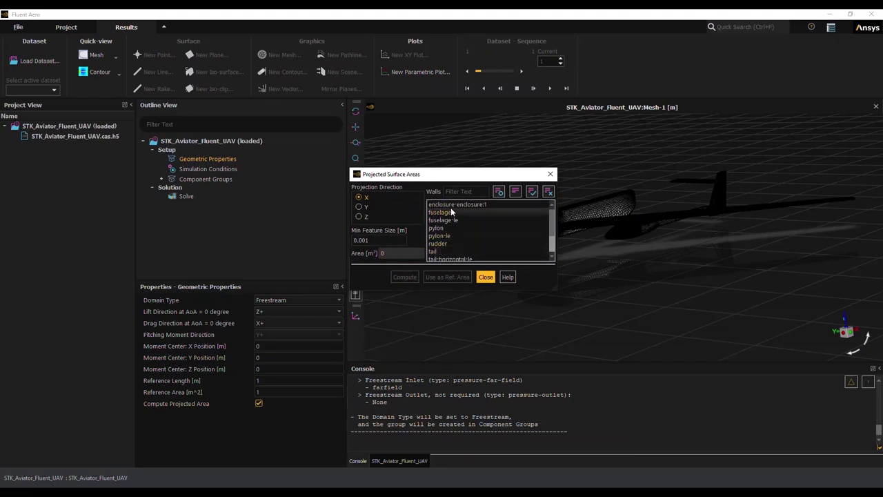
left_click(451, 211)
left_click(450, 220)
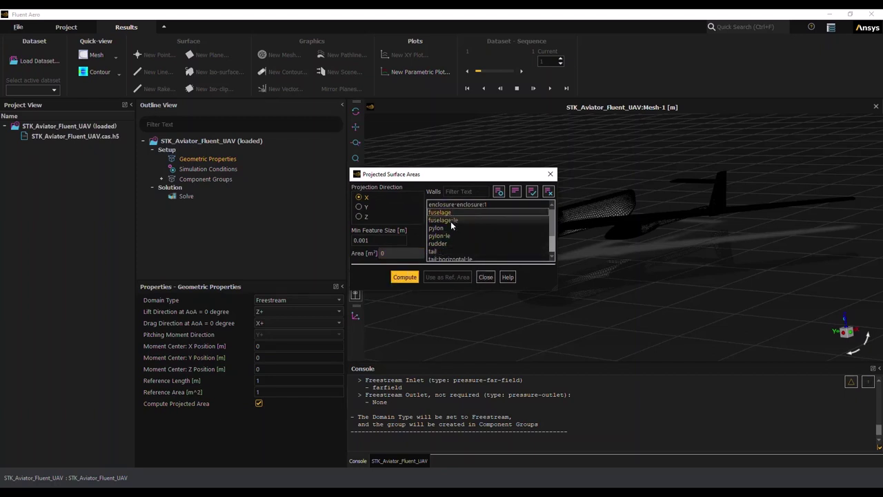
left_click(532, 192)
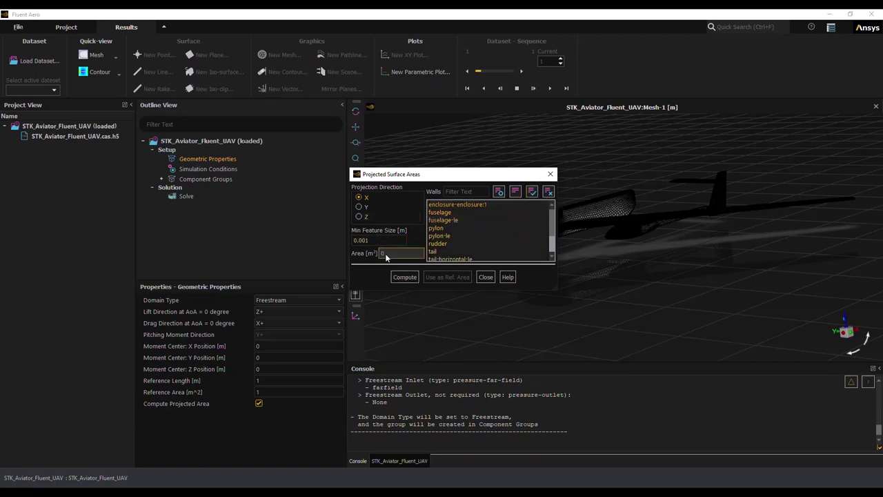
left_click(403, 276)
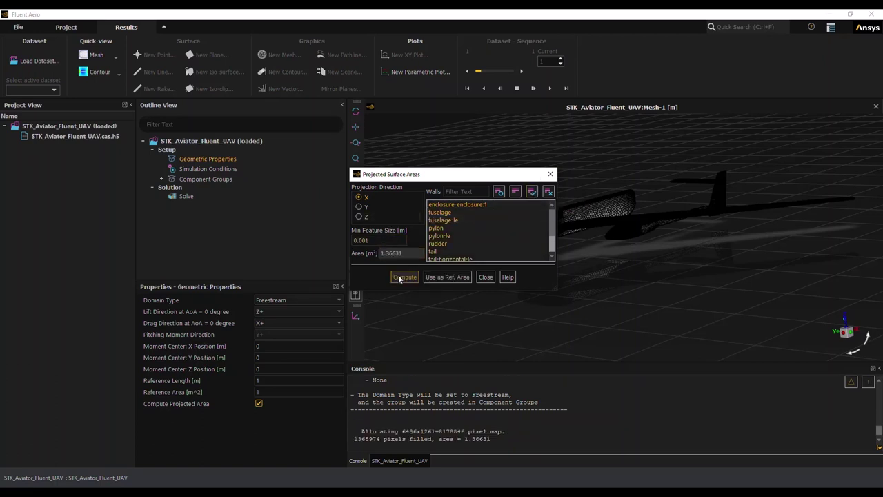
left_click(437, 277)
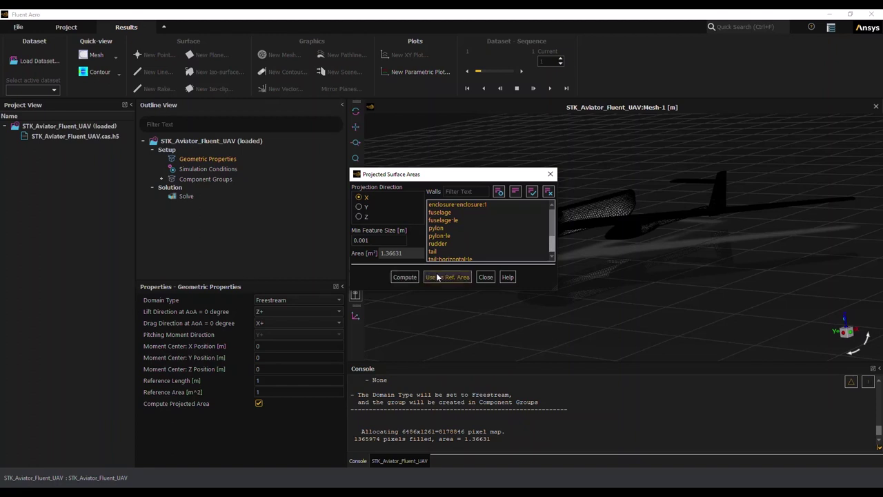
left_click(485, 278)
left_click(271, 380)
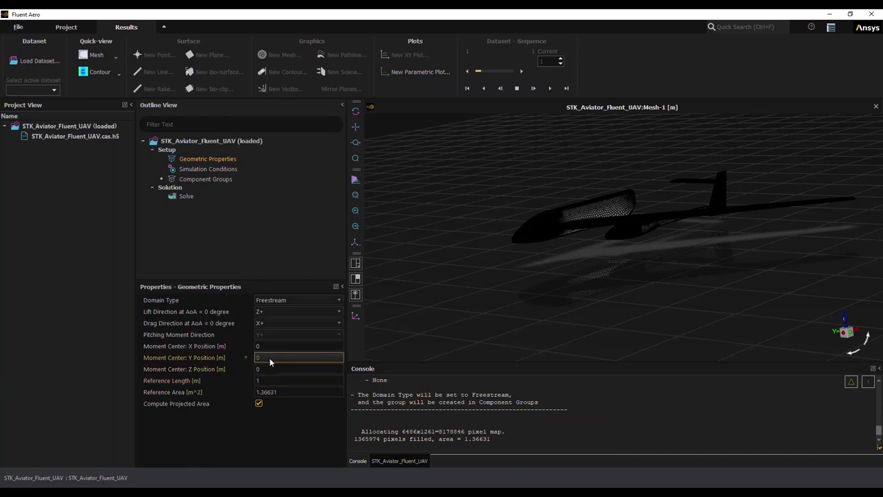
left_click(267, 349)
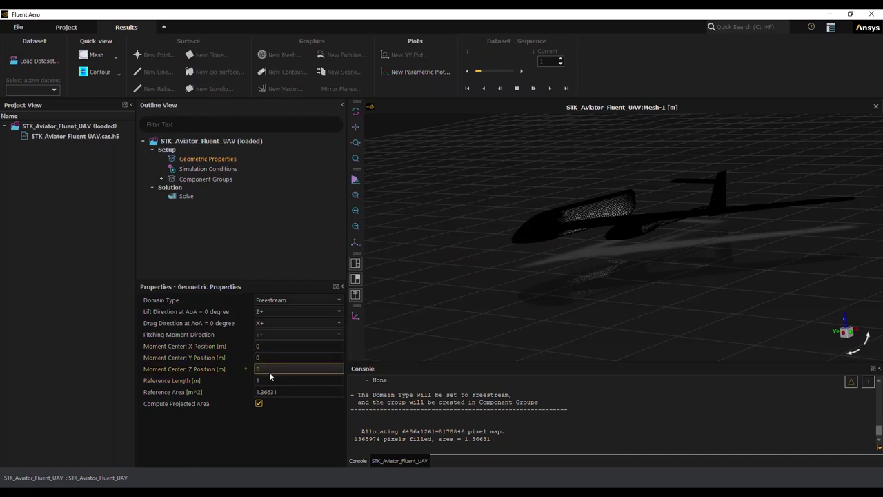
In the simulation conditions, give the Mach number a uniform distribution from 0.3 to 0.9 with 4 points.
left_click(200, 168)
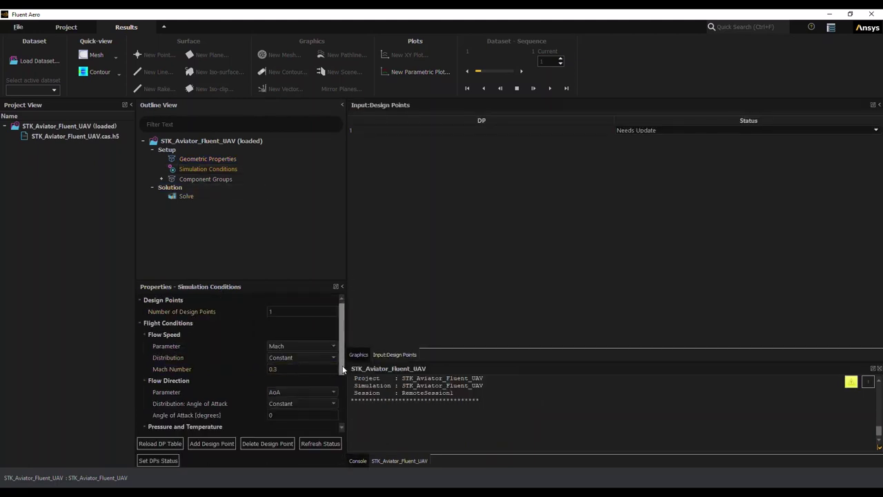
left_click_drag(343, 365, 341, 374)
left_click(291, 335)
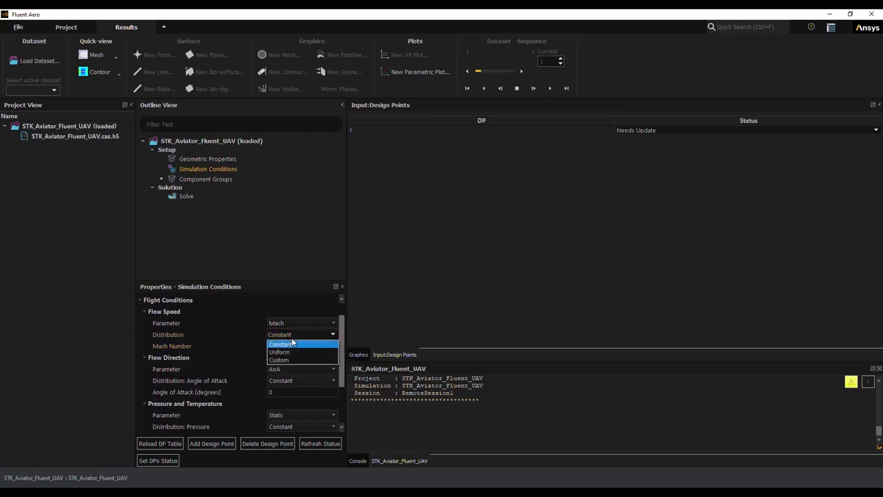
left_click(282, 351)
left_click(276, 369)
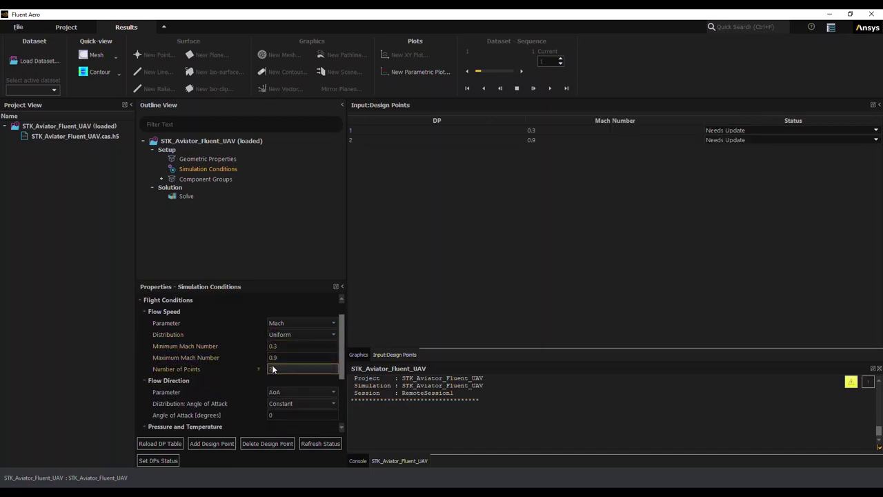
left_click(277, 370)
double_click(277, 368)
type("4")
left_click(273, 417)
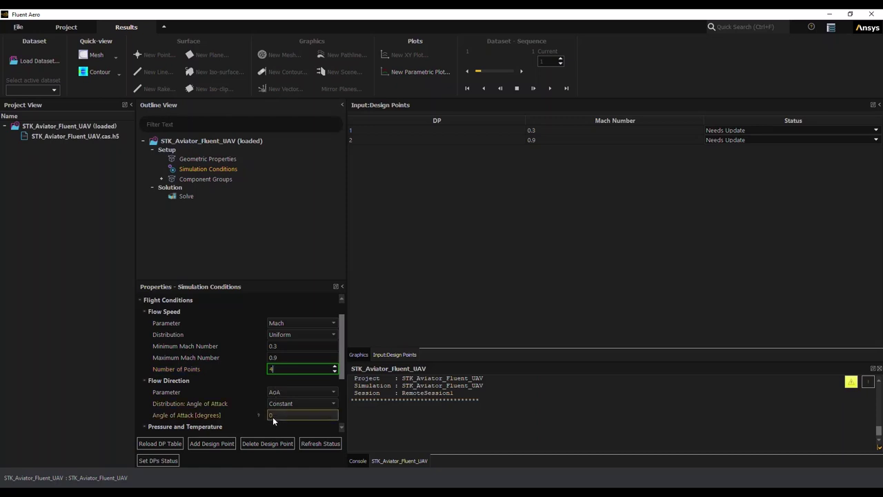
Give the angle of attack a uniform distribution from 0 to 10 degrees with 3 points.
scroll(215, 370, "down", 1)
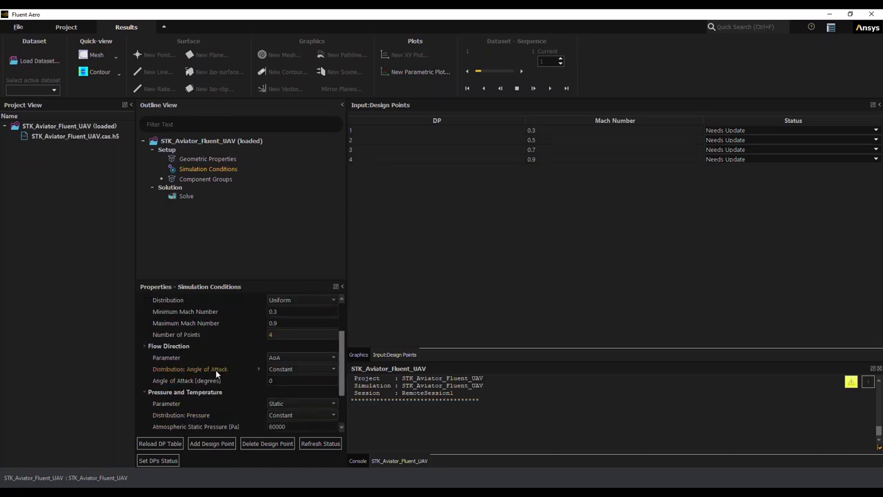
left_click(283, 369)
left_click(279, 387)
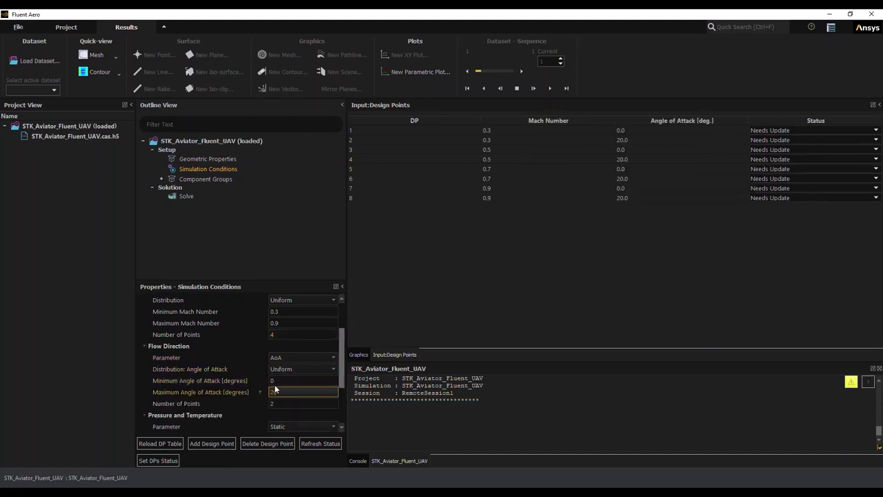
left_click(276, 405)
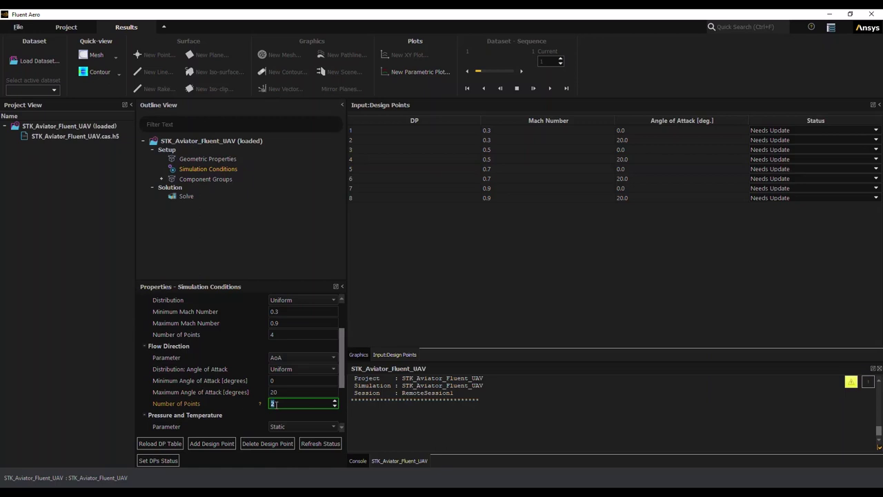
left_click(274, 392)
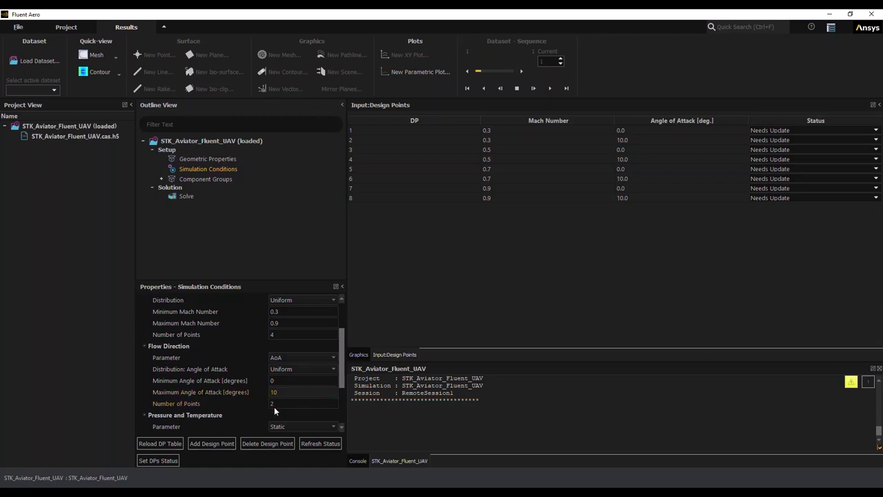
left_click(278, 403)
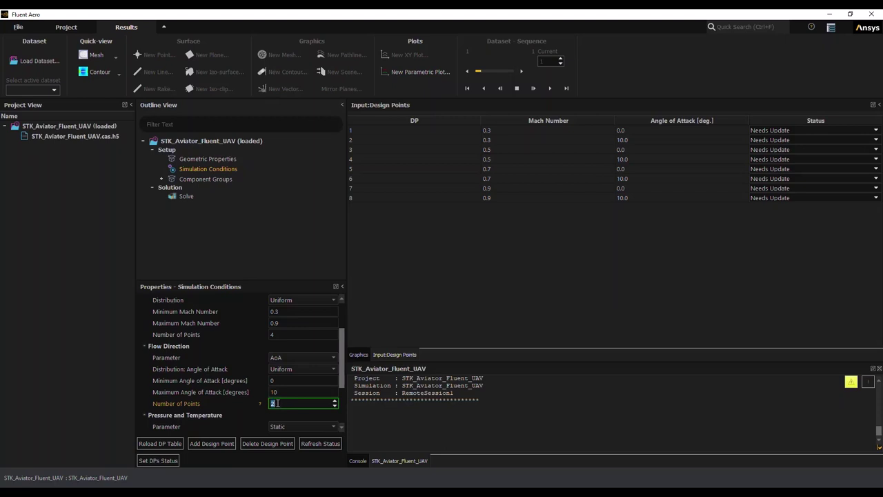
type("3")
left_click(287, 381)
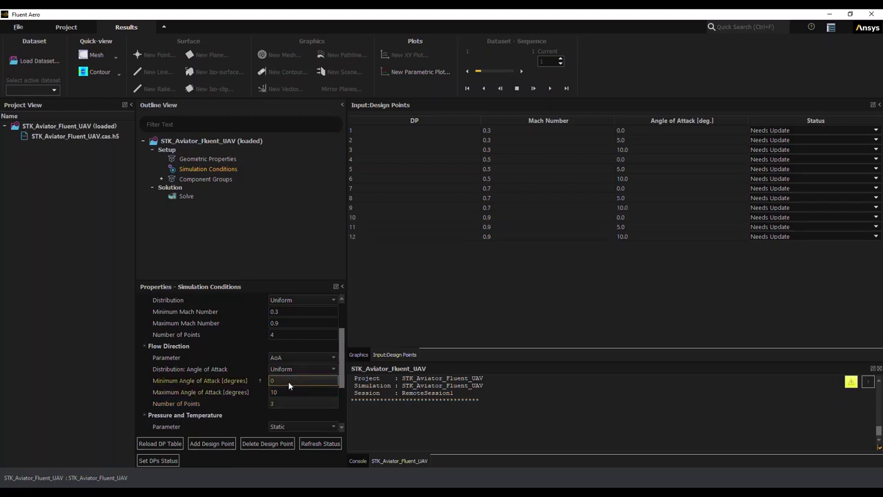
scroll(237, 411, "down", 2)
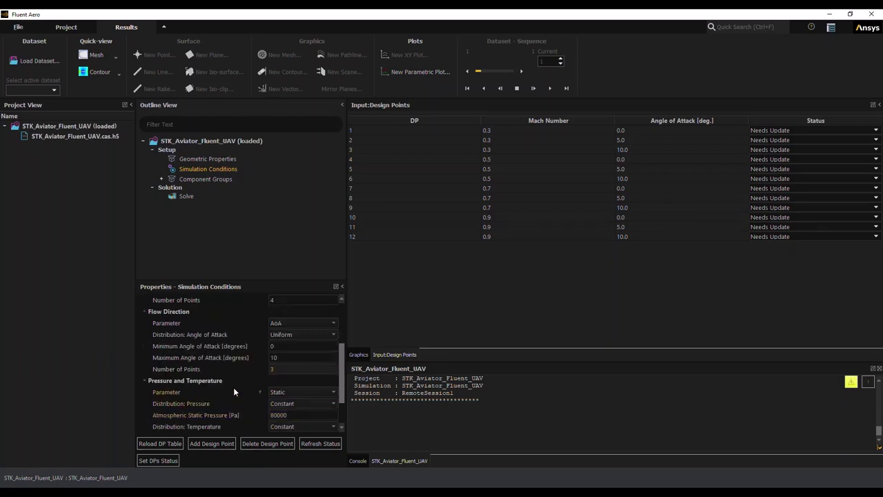
Review the remaining simulation conditions and the boundary zones in the Freestream and Other component groups.
scroll(233, 387, "down", 3)
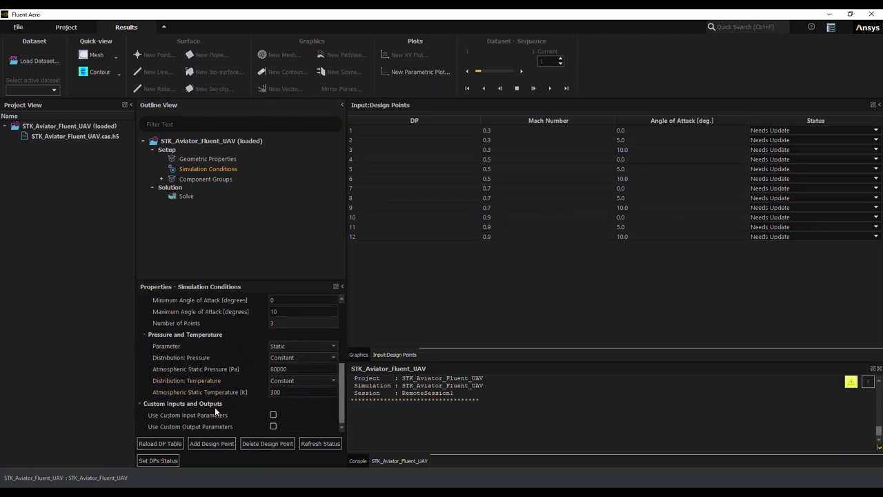
left_click(205, 178)
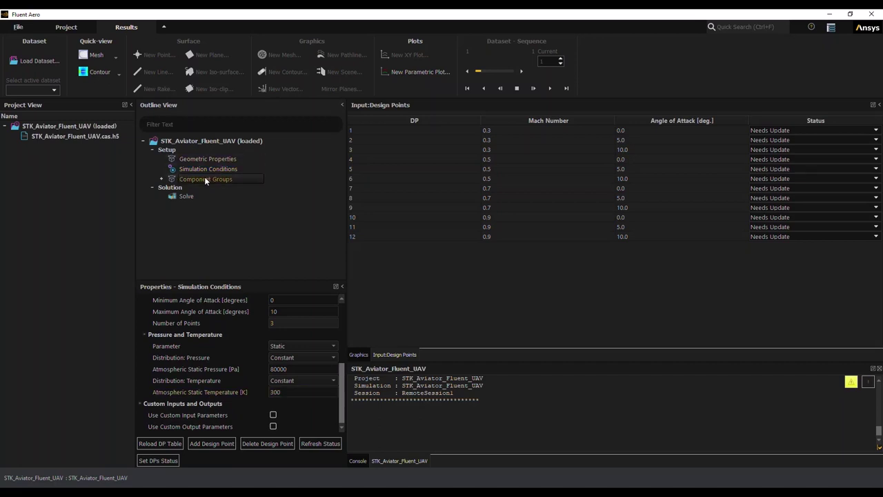
left_click(161, 180)
left_click(170, 189)
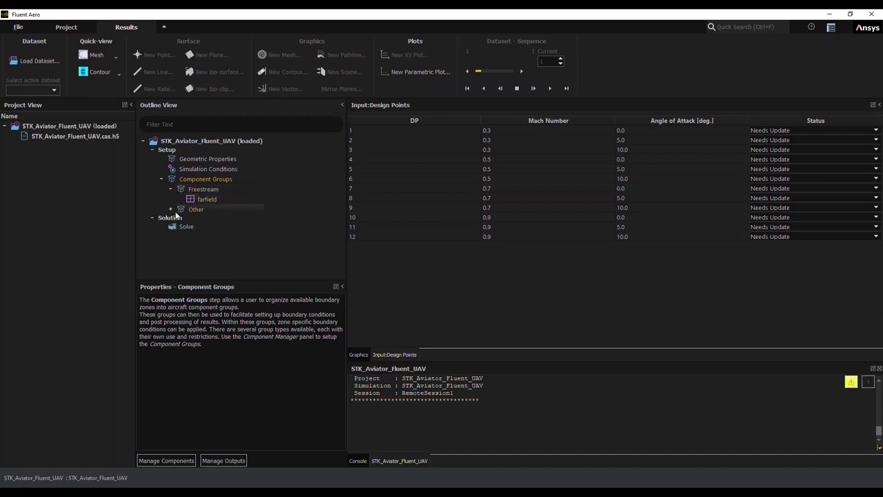
left_click(171, 209)
scroll(169, 215, "down", 2)
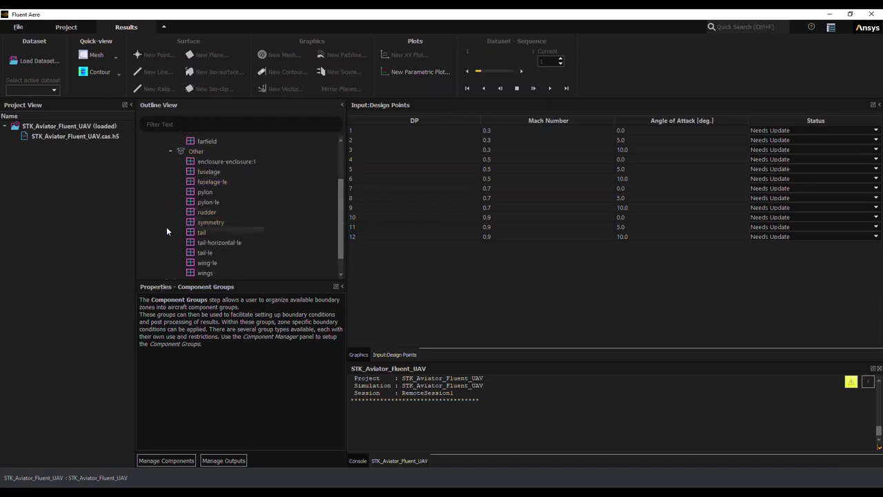
scroll(166, 226, "up", 2)
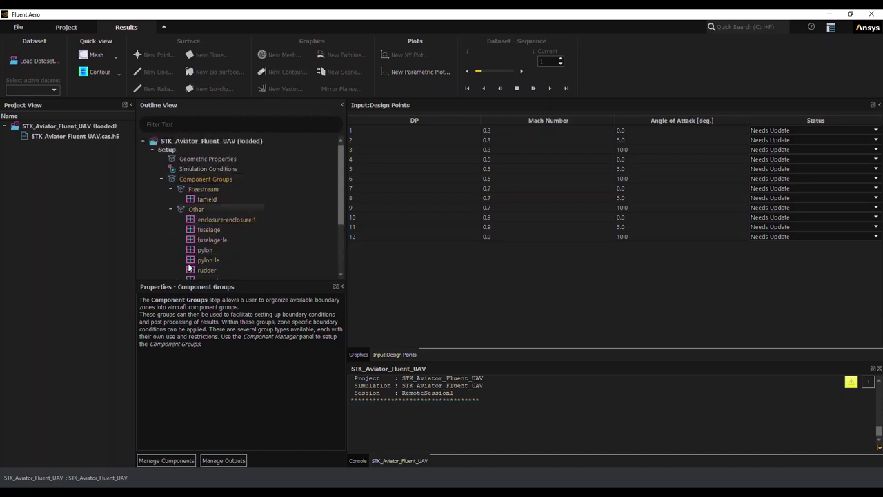
Open the component manager and create a General component named Body.
left_click(155, 465)
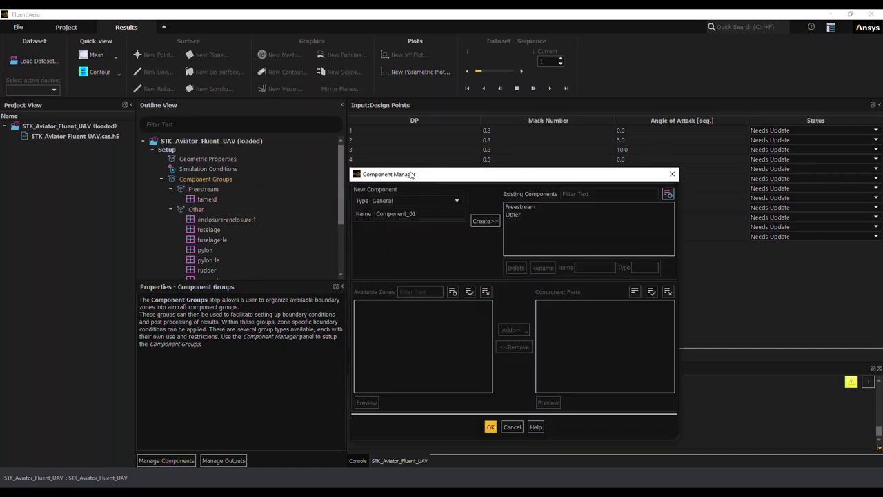
left_click_drag(425, 178, 250, 141)
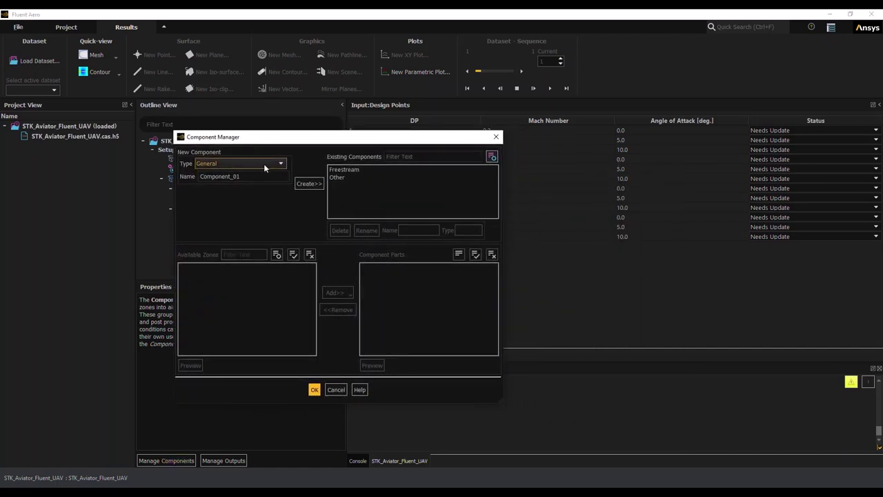
double_click(252, 177)
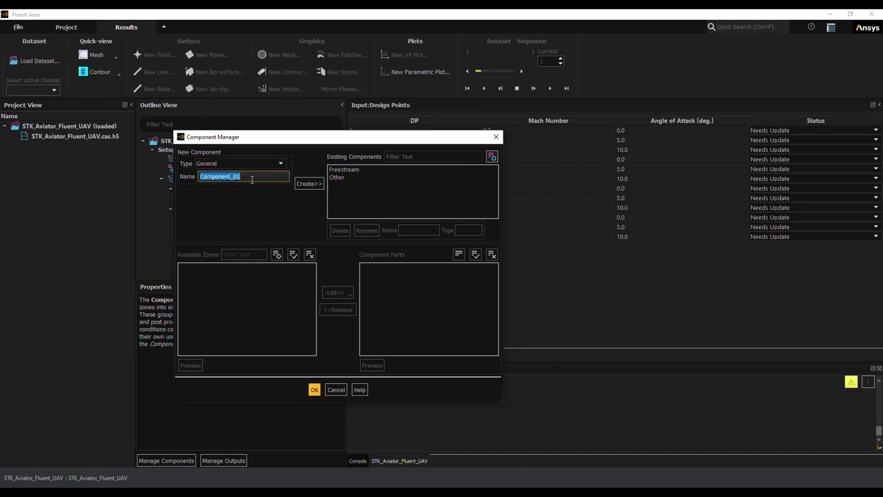
type("Body")
left_click(308, 184)
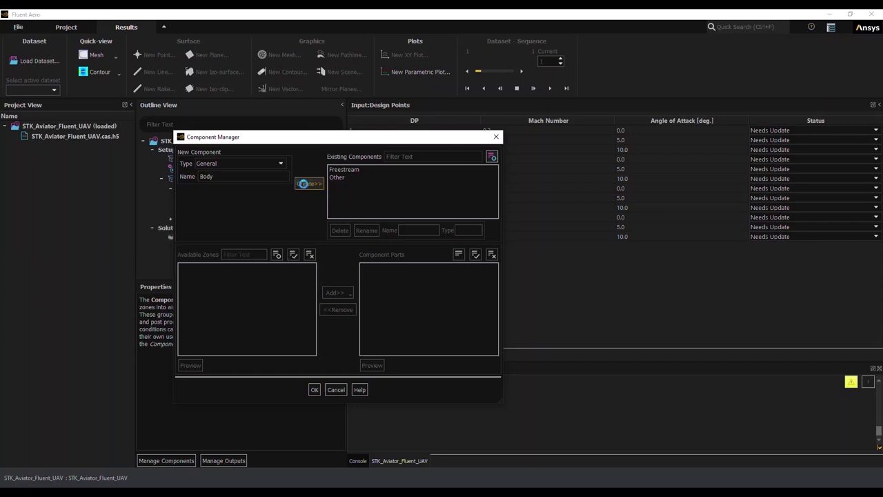
Create a component of type Wing and name it Wing.
left_click(271, 163)
left_click(224, 188)
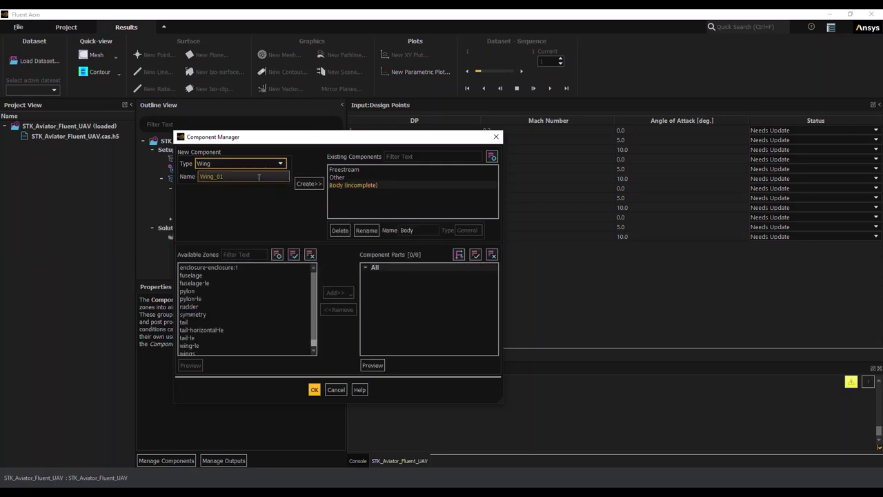
left_click(213, 176)
left_click_drag(213, 175, 251, 173)
key("BackSpace")
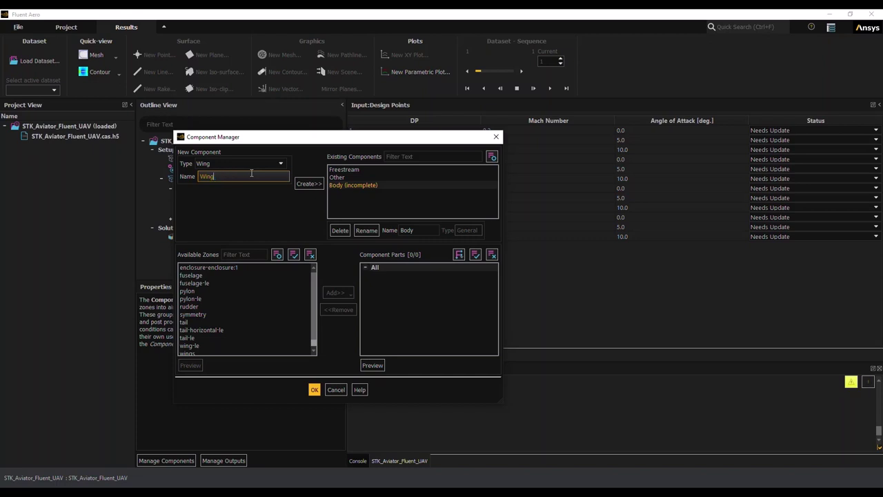
left_click(308, 183)
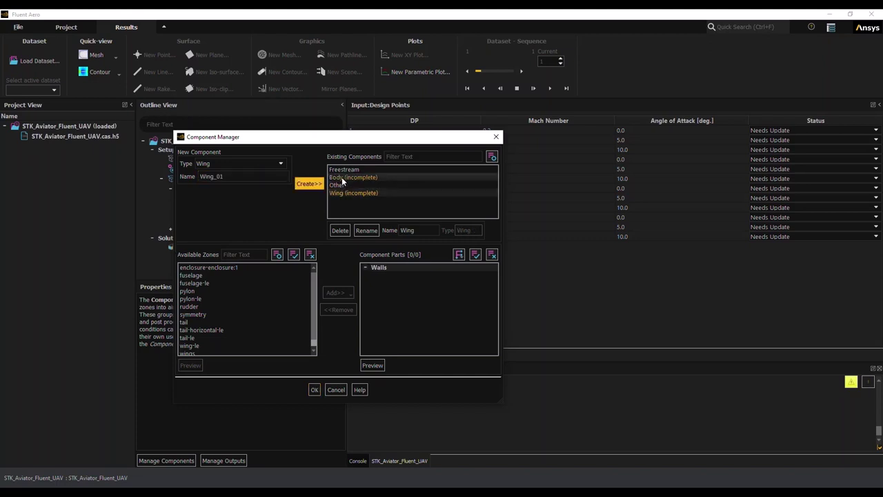
Add the wing-le and wings zones to the Wing component.
left_click(341, 176)
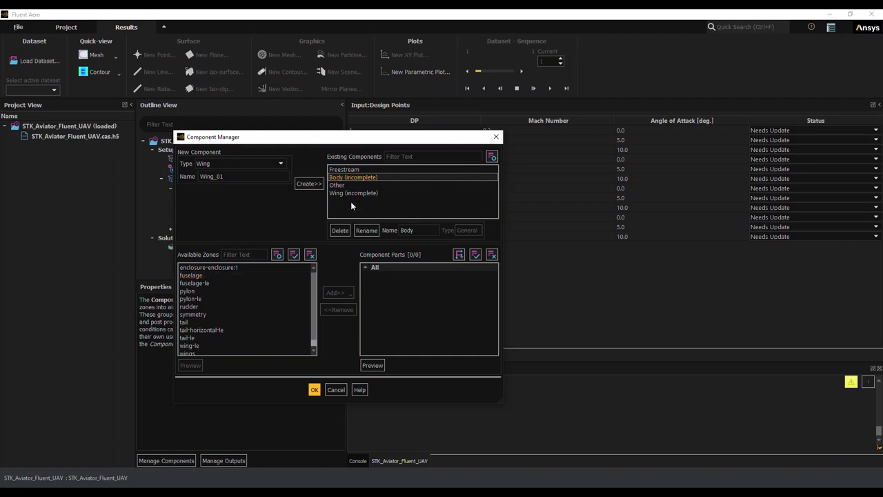
left_click(352, 193)
left_click(195, 337)
left_click(194, 346, "shift")
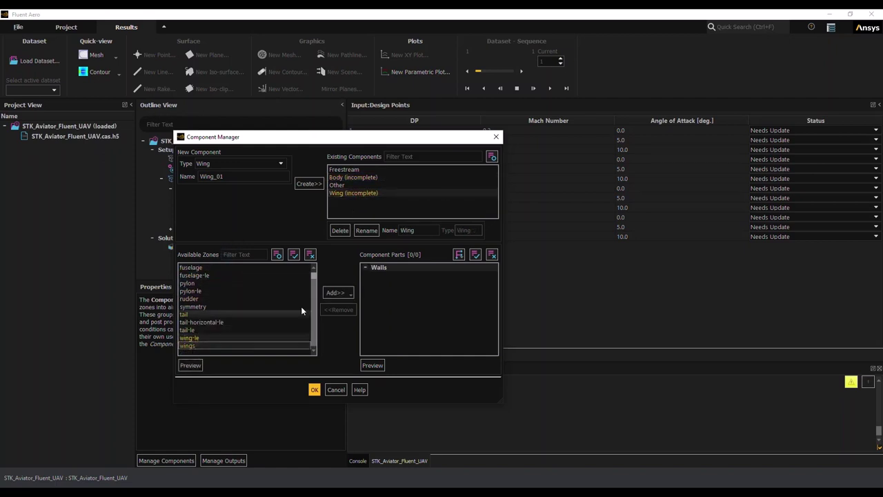
left_click(335, 293)
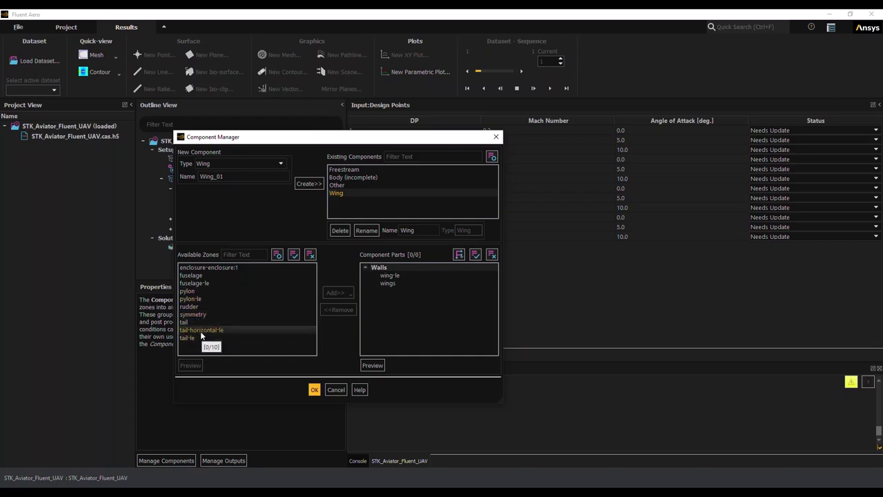
Add all remaining zones except symmetry to the Body component and accept the component setup.
left_click(200, 331)
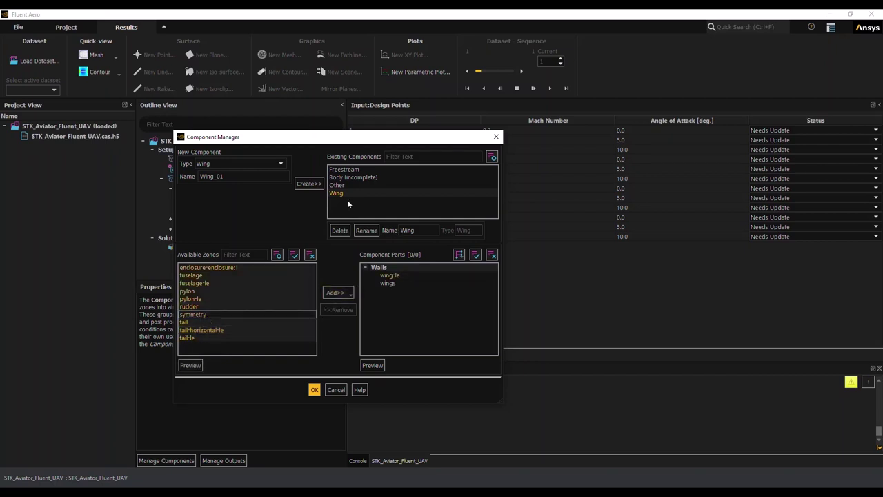
left_click(352, 177)
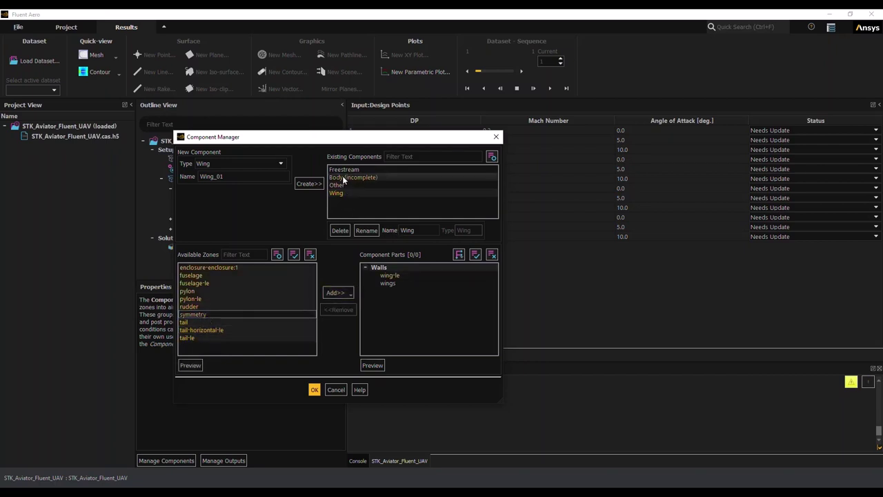
left_click(197, 293)
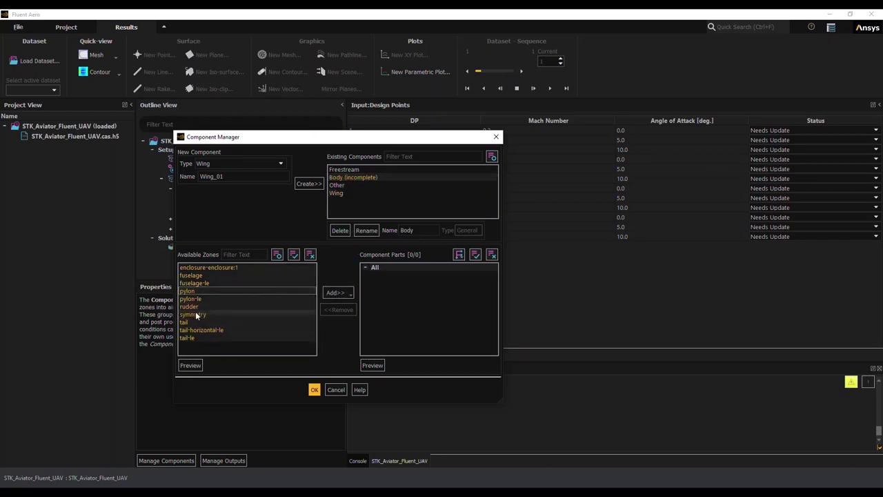
left_click(197, 315)
left_click(335, 292)
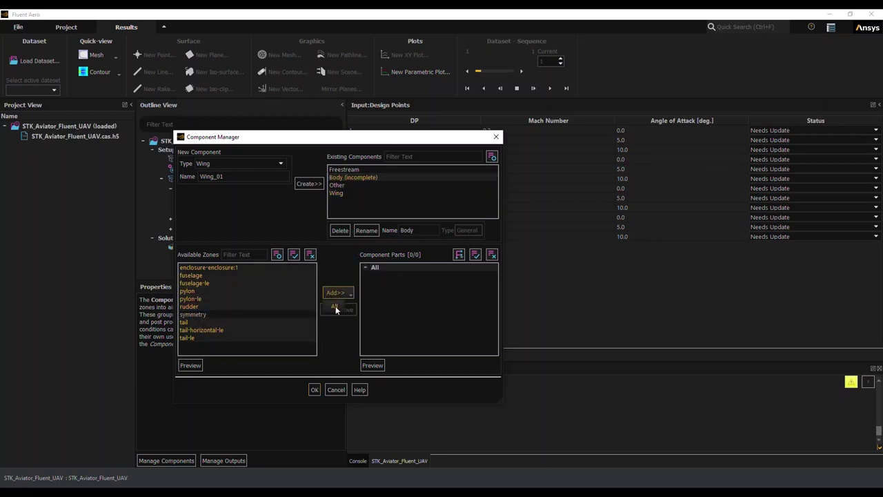
left_click(335, 293)
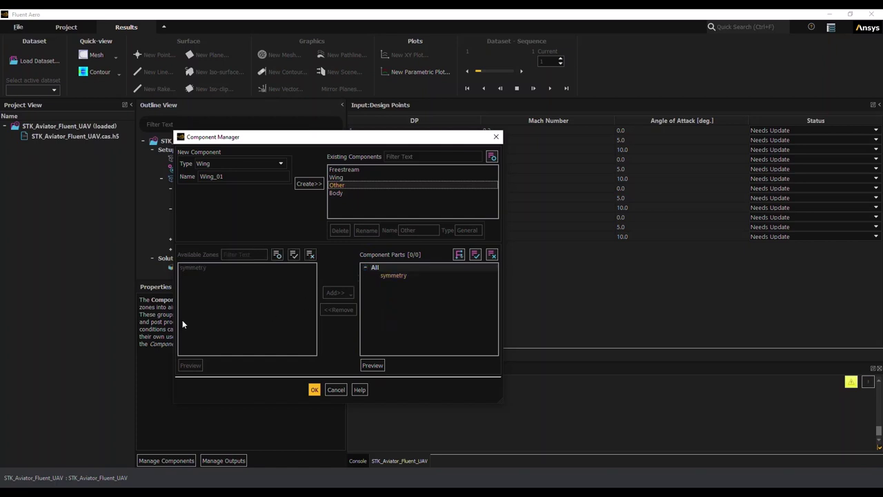
left_click(314, 389)
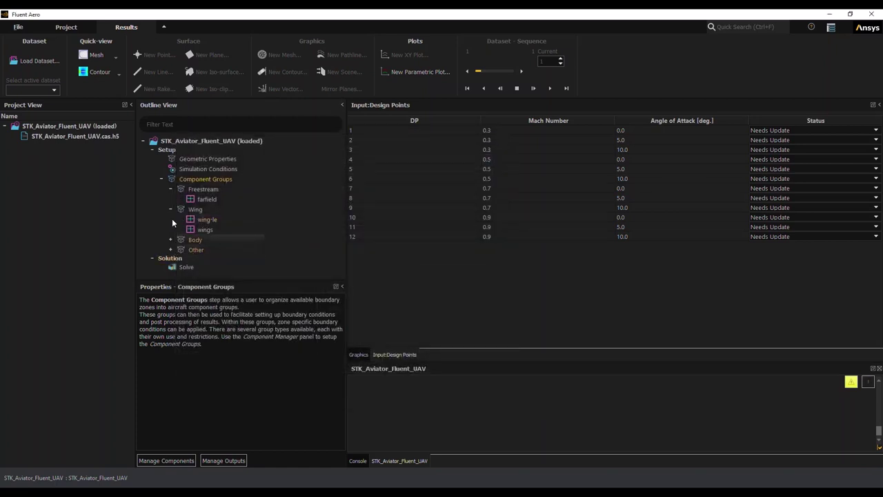
Check the part and boundary type of zones in the component groups, including farfield, wing-le, enclosure-enclosure:1, rudder and symmetry.
left_click(197, 200)
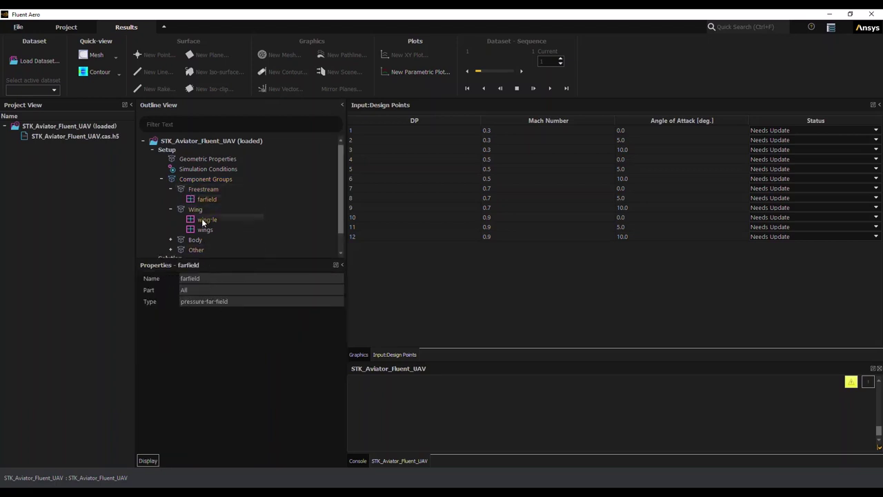
left_click(202, 220)
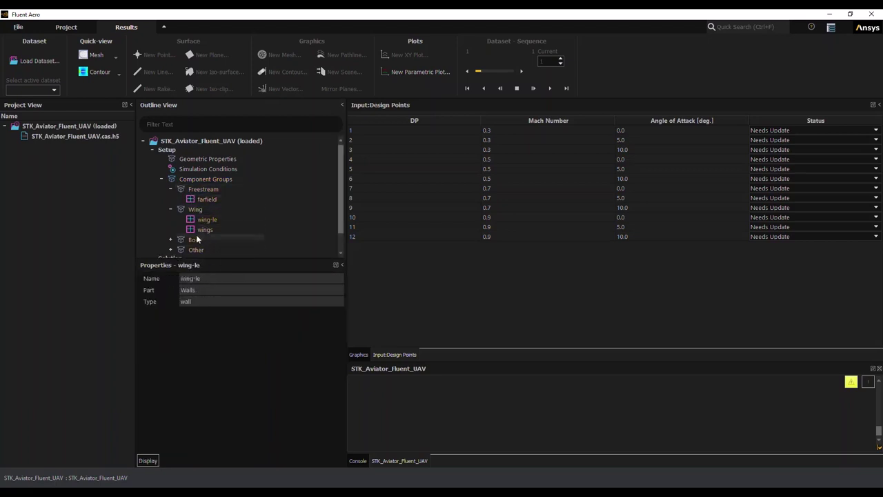
scroll(196, 239, "down", 1)
left_click(170, 220)
scroll(202, 242, "down", 1)
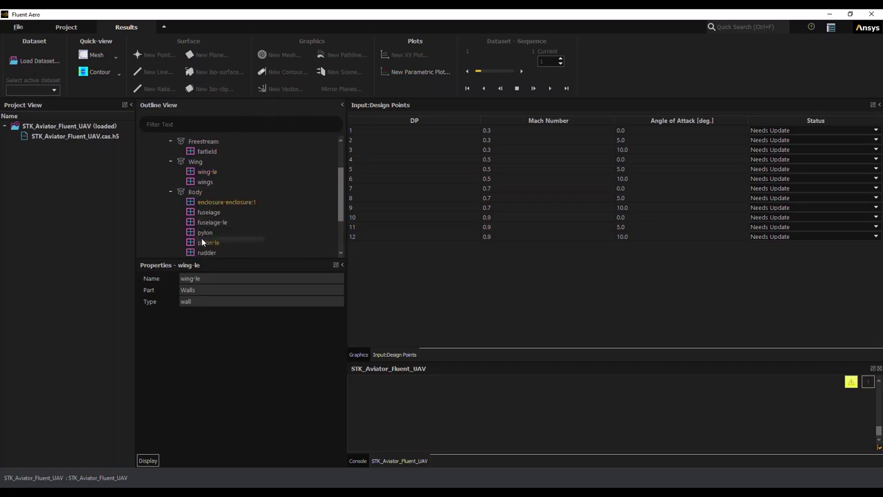
scroll(202, 241, "down", 1)
scroll(202, 219, "down", 1)
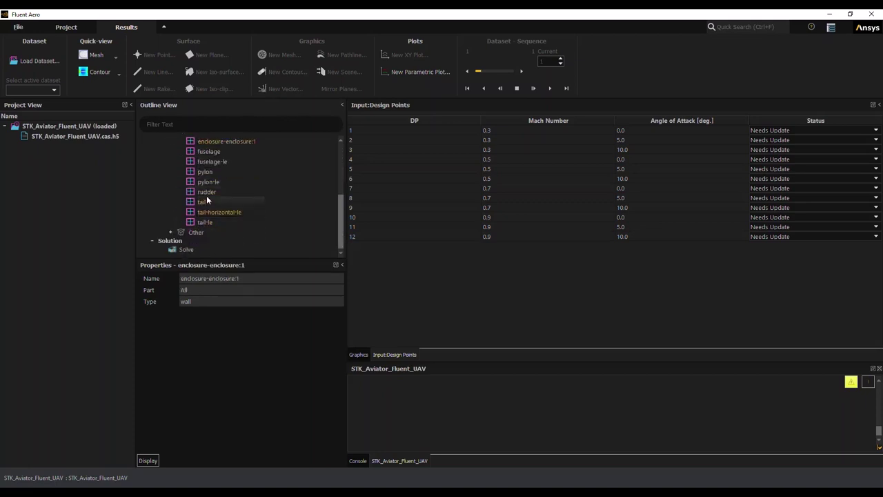
left_click(206, 192)
left_click(170, 232)
scroll(178, 212, "down", 1)
left_click(207, 232)
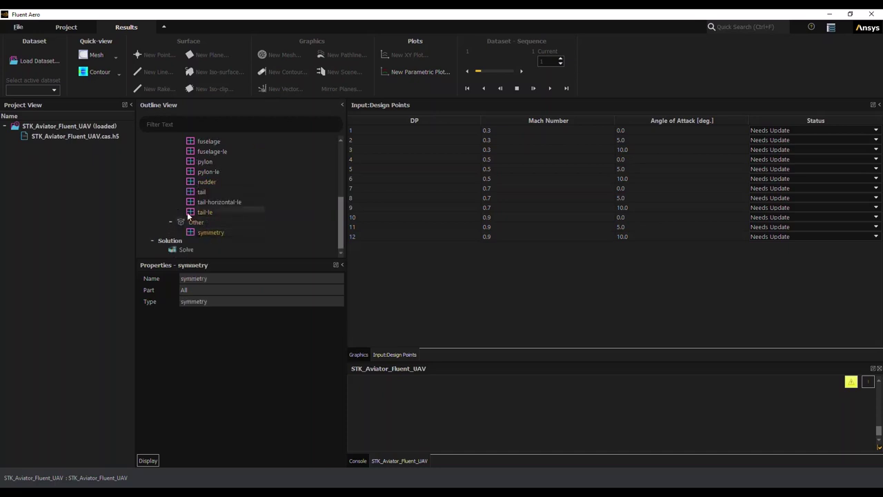
Collapse the Other, Body, Wing and Freestream groups and the whole Component Groups branch in the outline.
left_click(170, 223)
scroll(170, 214, "up", 5)
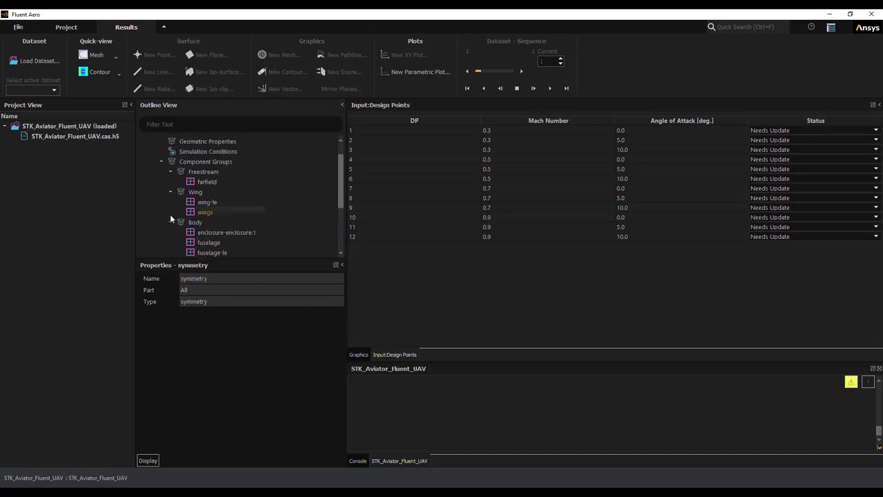
left_click(170, 239)
left_click(171, 209)
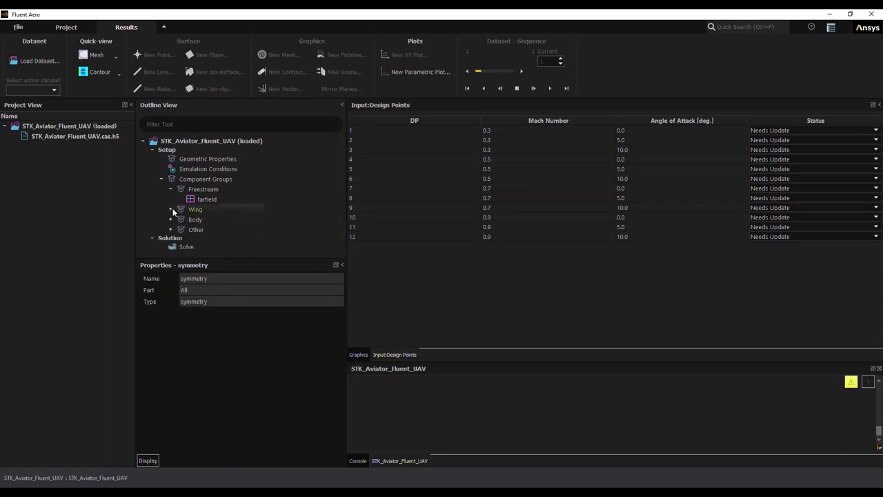
left_click(170, 189)
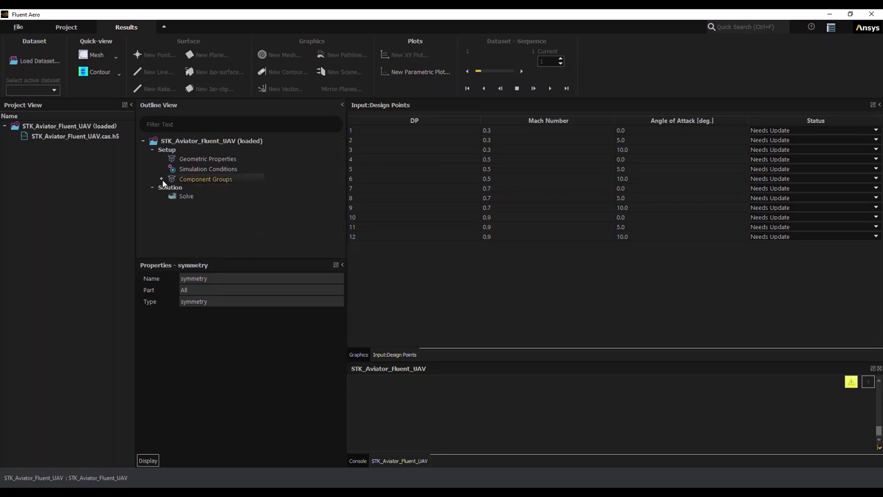
left_click(162, 179)
Show the advanced settings of the Solve step and set the solver type to Pressure based.
left_click(182, 197)
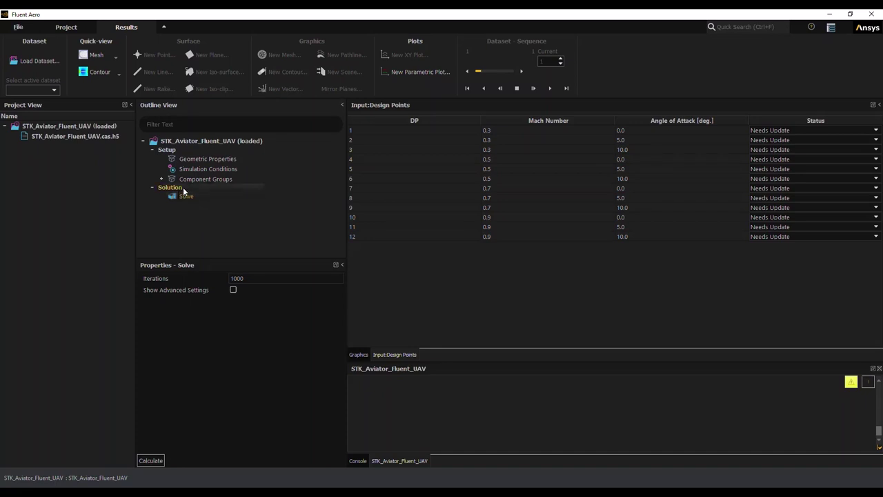
left_click(233, 289)
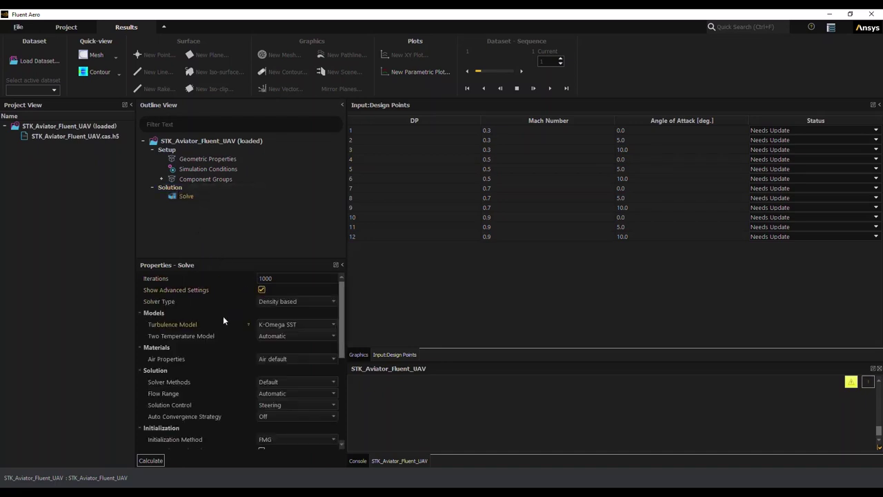
left_click(272, 301)
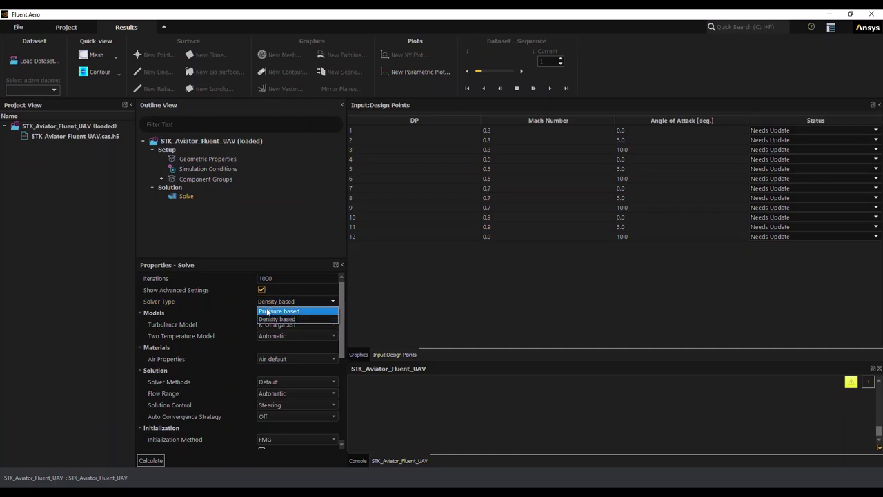
left_click(265, 312)
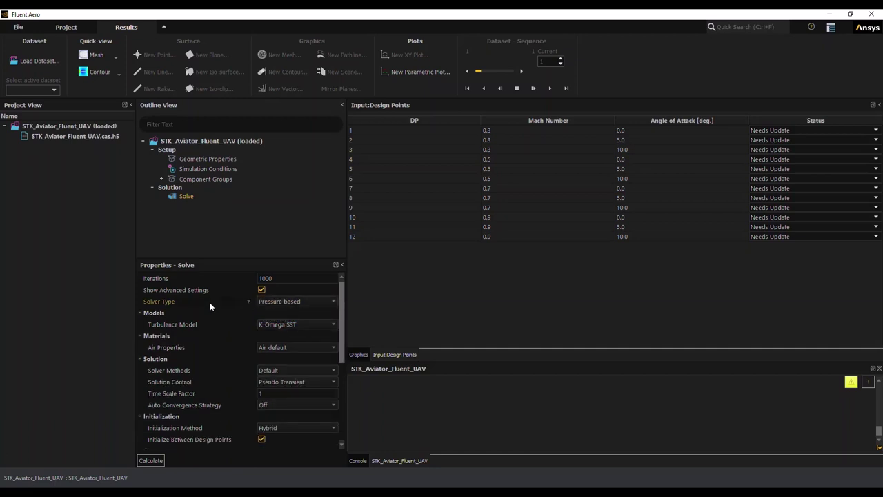
Set both the residuals convergence cutoff and the aero coefficient convergence cutoff to 0.005.
left_click_drag(339, 355, 341, 391)
left_click(273, 382)
left_click(273, 381)
left_click_drag(272, 382, 282, 382)
type("5")
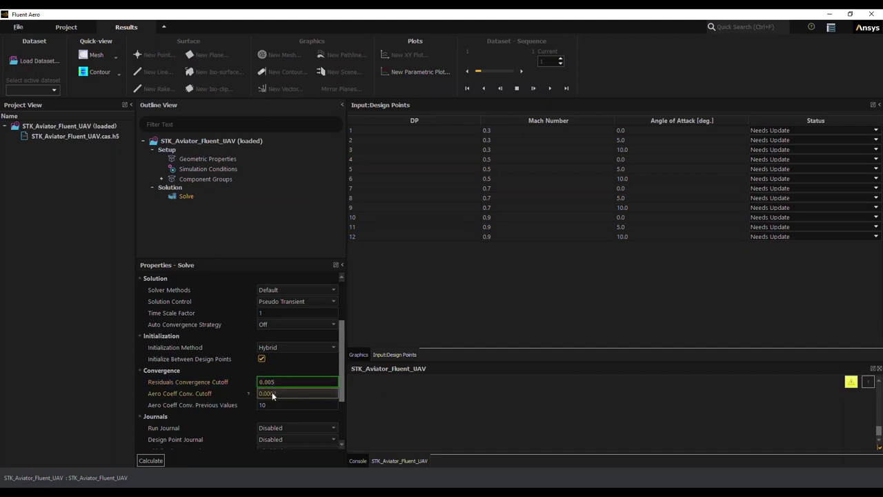
left_click(269, 394)
left_click_drag(271, 393, 283, 393)
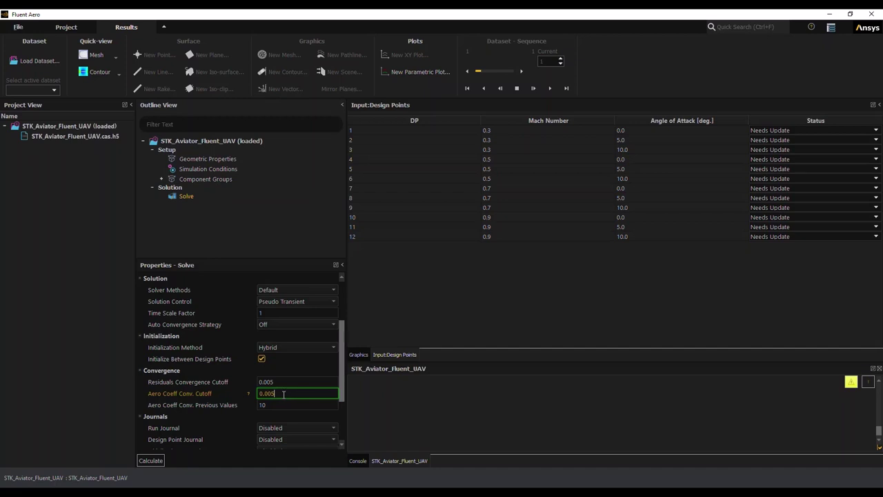
left_click(277, 382)
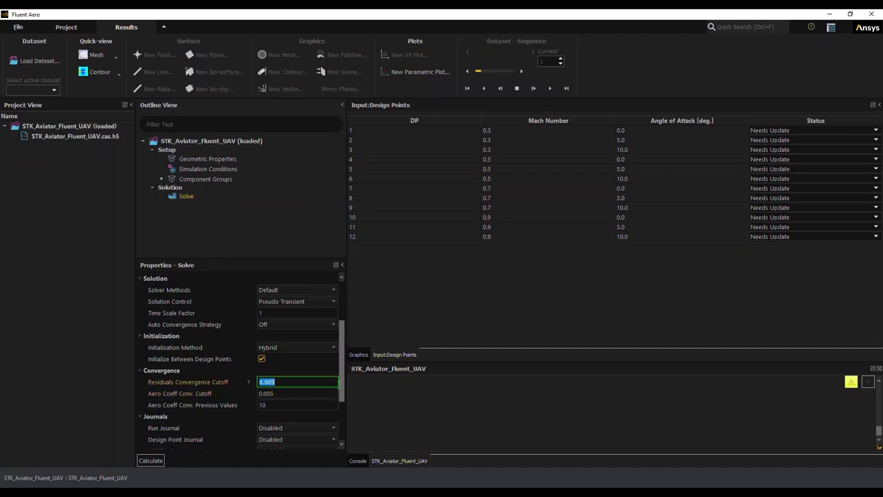
left_click_drag(340, 395, 342, 443)
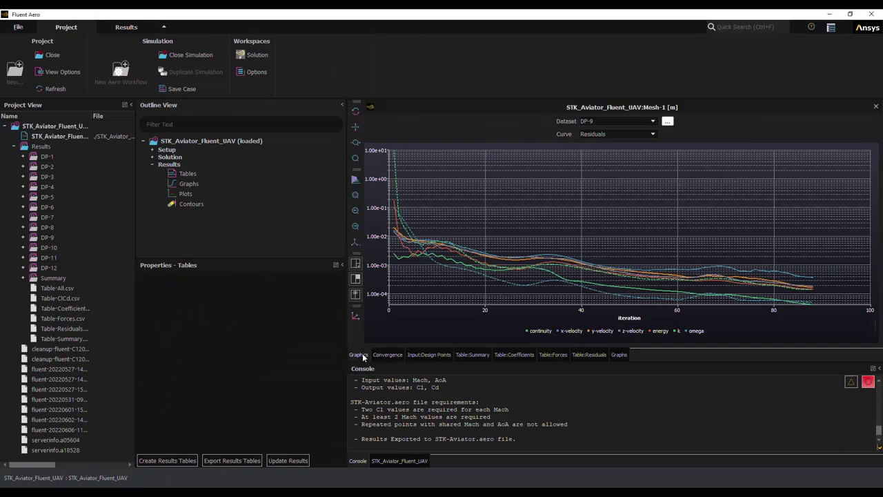
Review the UAV mesh, the DP-9 residuals convergence plot and the summary results table for the solved design points.
left_click(358, 355)
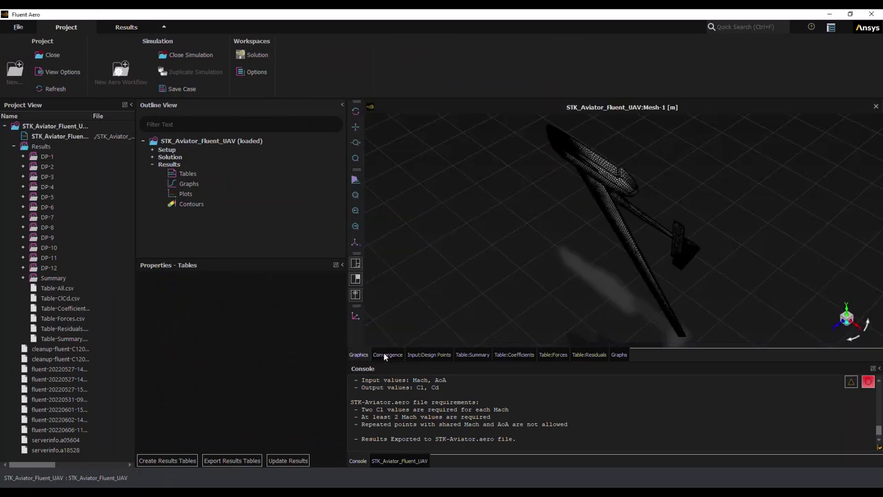
left_click(384, 354)
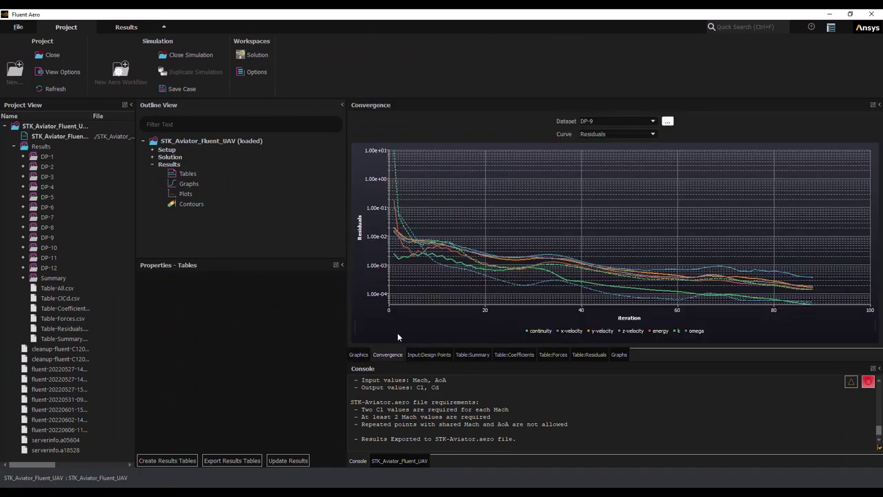
left_click(358, 354)
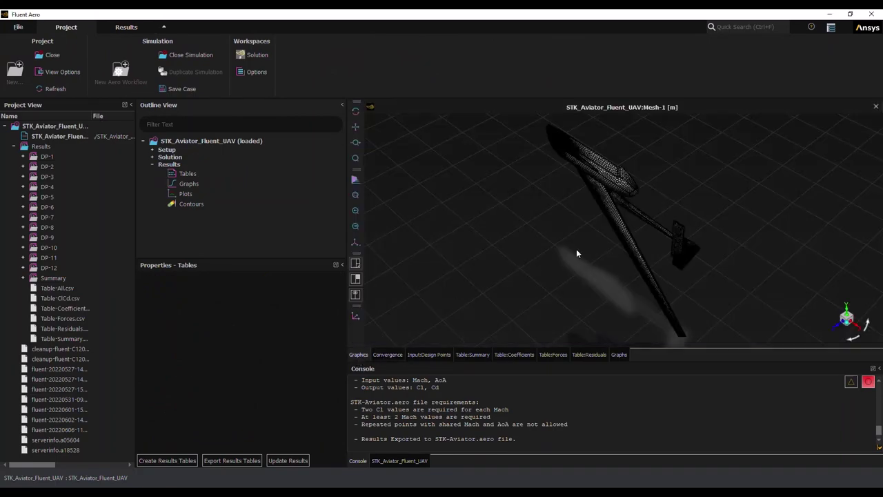
left_click(187, 173)
left_click(483, 356)
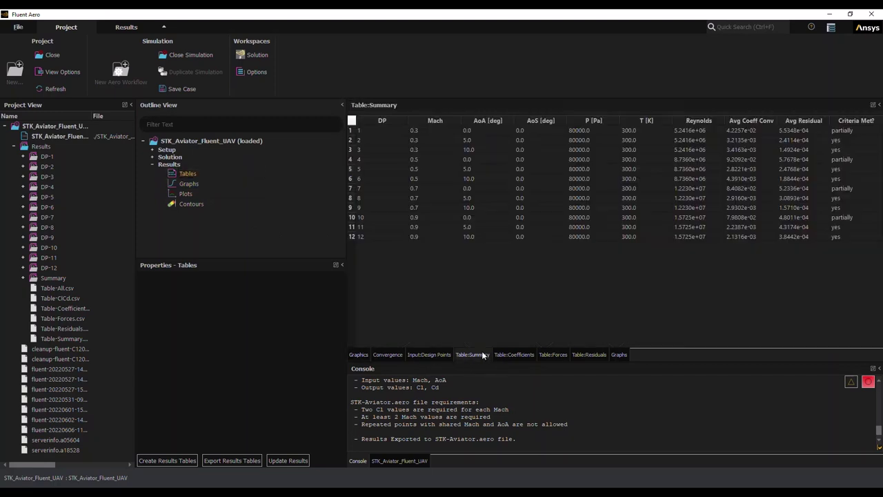
Export the results tables to STK Aviator (Beta) format and acknowledge the file requirements.
right_click(186, 174)
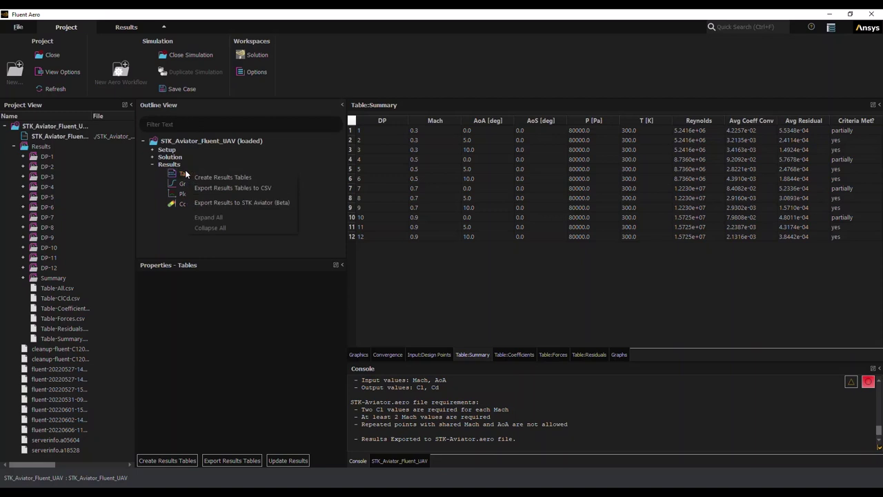
left_click(219, 203)
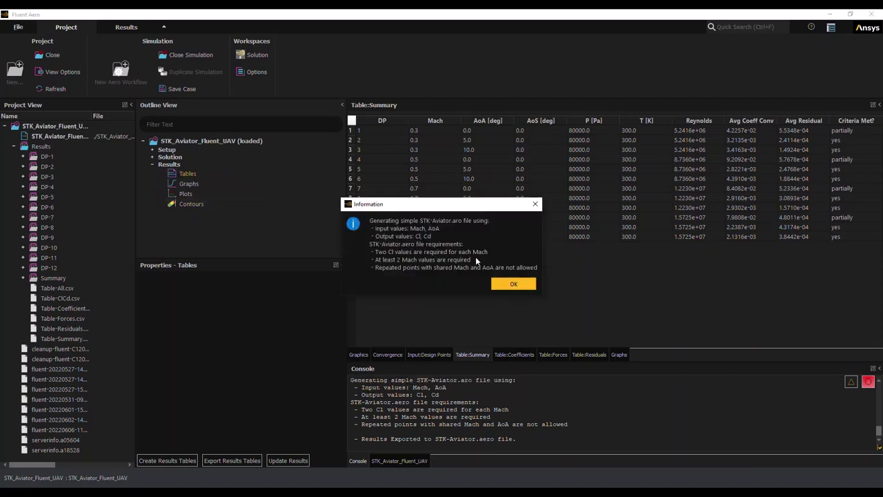
left_click(509, 285)
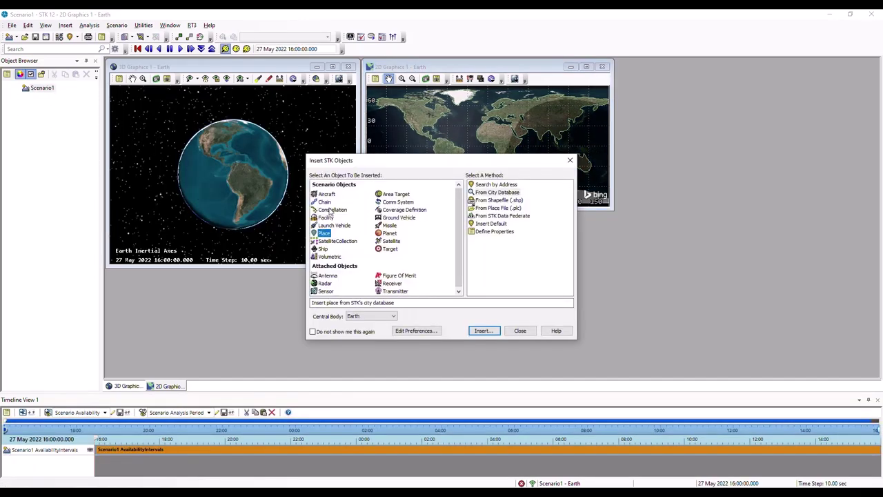
In STK, insert a default aircraft into Scenario1 and close the object insertion dialog.
left_click(326, 194)
left_click(491, 208)
left_click(483, 330)
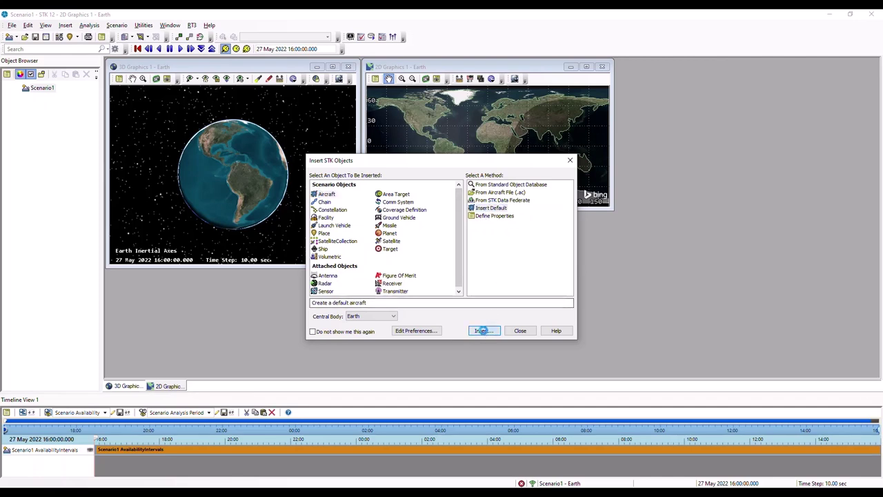
left_click(519, 330)
Open the properties of Aircraft1 and set its route propagator to Aviator.
left_click(56, 97)
double_click(56, 96)
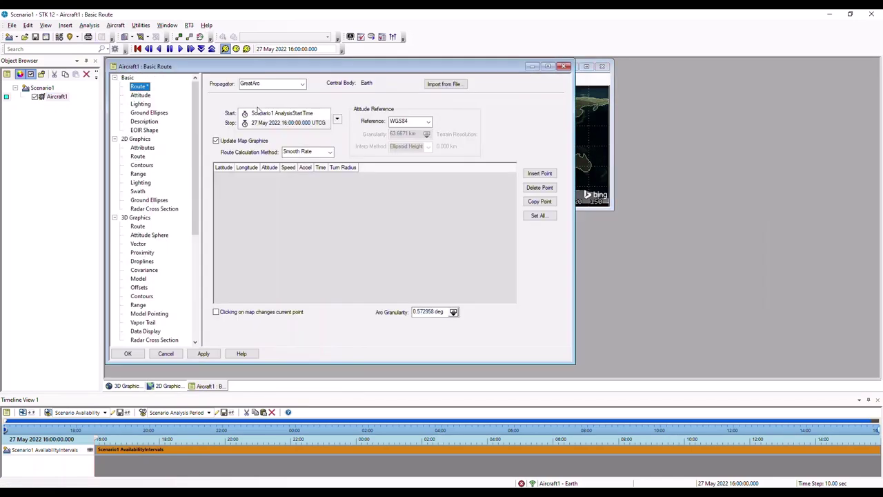
left_click(271, 84)
left_click(269, 109)
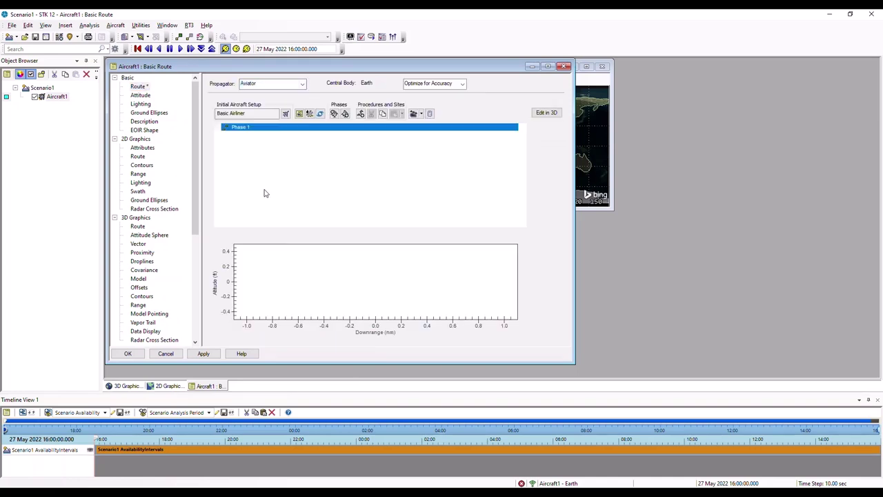
Choose New Aircraft from the user aircraft models as the initial aircraft for the mission.
left_click(285, 113)
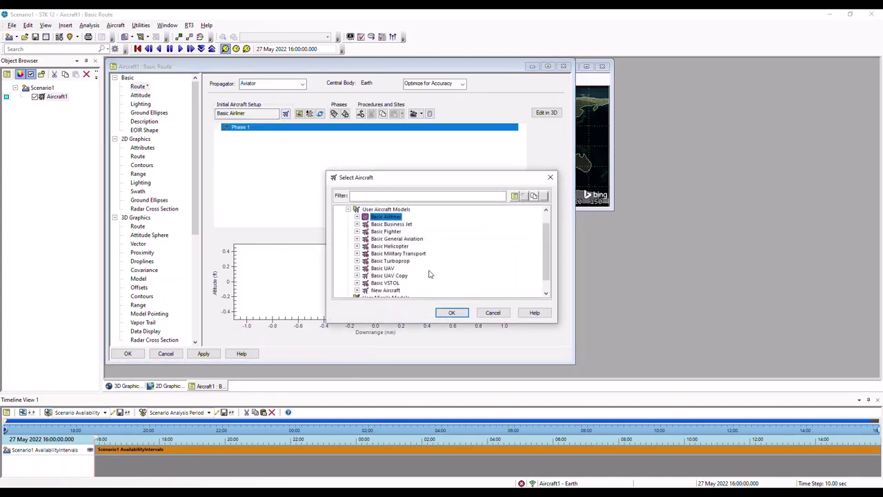
scroll(425, 273, "down", 1)
left_click(385, 275)
left_click(454, 313)
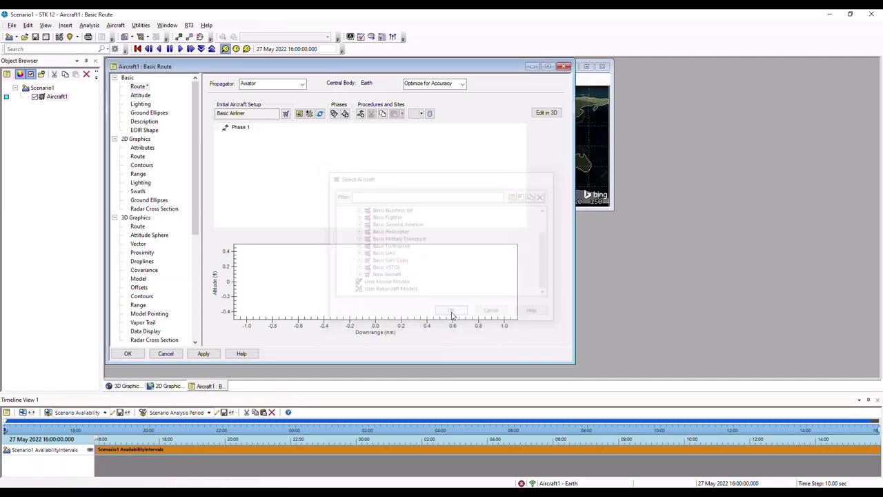
Open the Adv Fixed Wing Tool for the selected aircraft model and set the aerodynamics strategy to External Aero File.
left_click(299, 113)
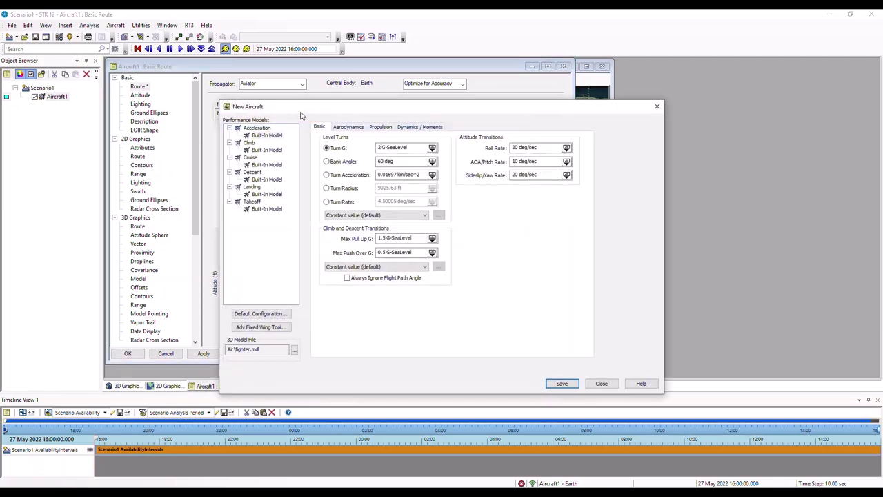
left_click(261, 326)
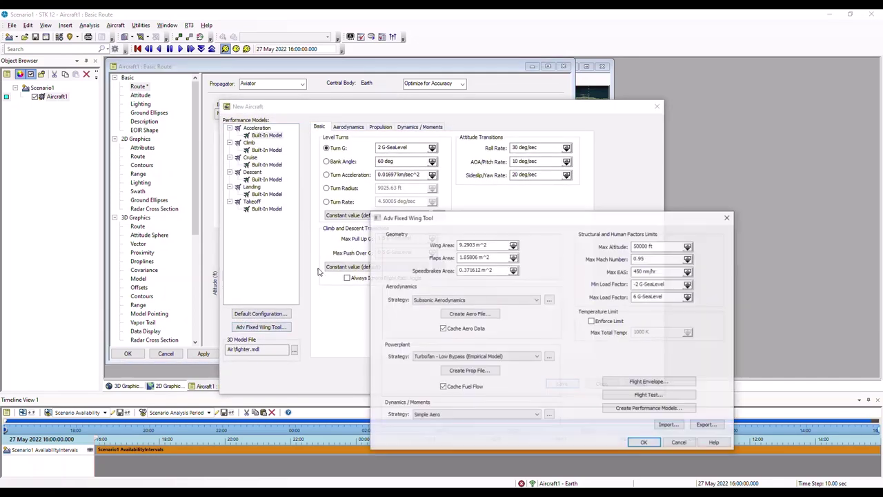
left_click(508, 304)
left_click(508, 315)
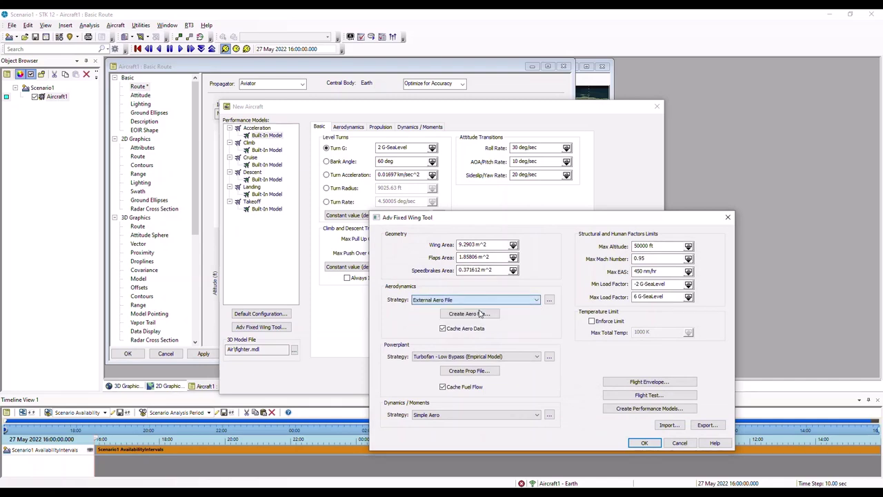
Load STK_Aviator_Fluent_UAV.aero from the STK folder as the external aero file and reposition the dialog to show the whole drag polar.
left_click(549, 300)
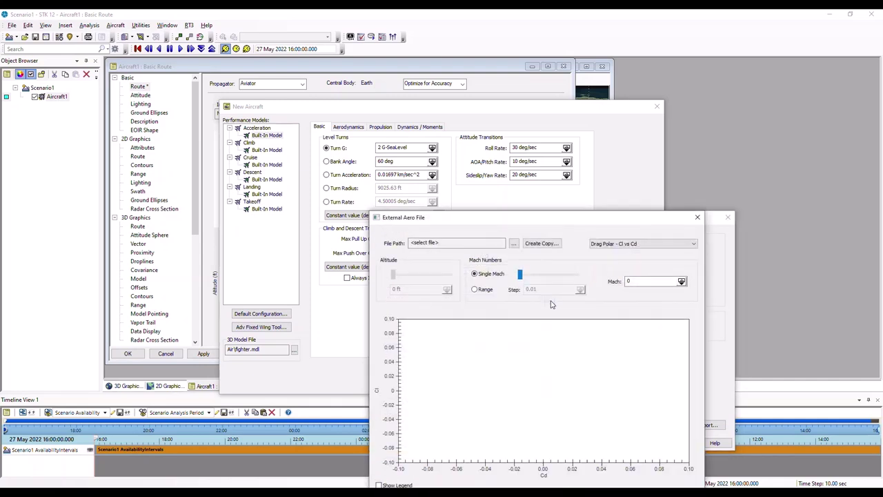
left_click(514, 244)
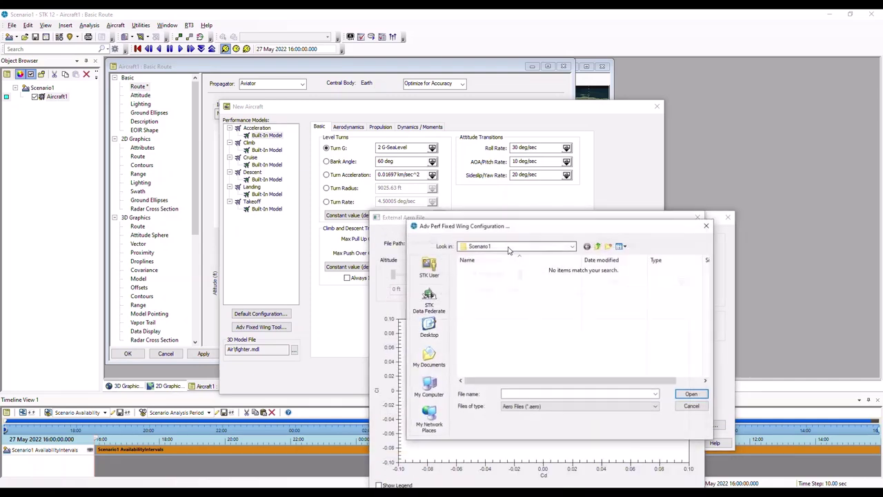
left_click(597, 246)
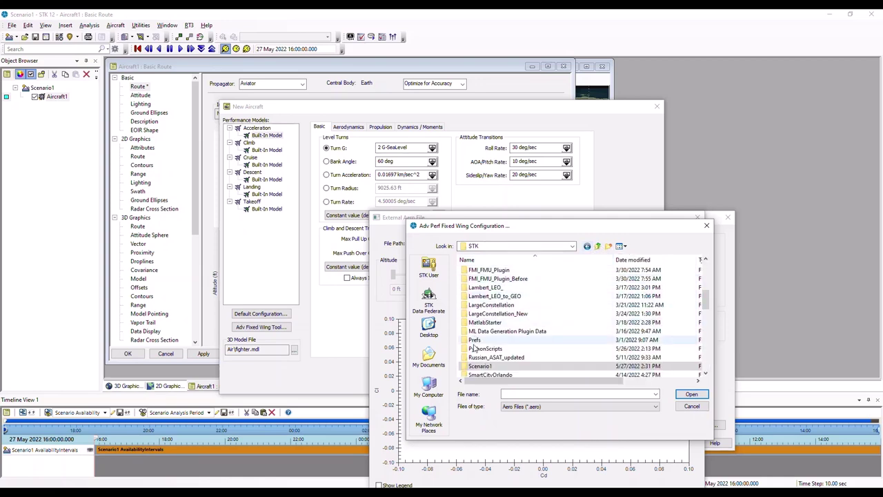
scroll(476, 358, "down", 3)
double_click(483, 366)
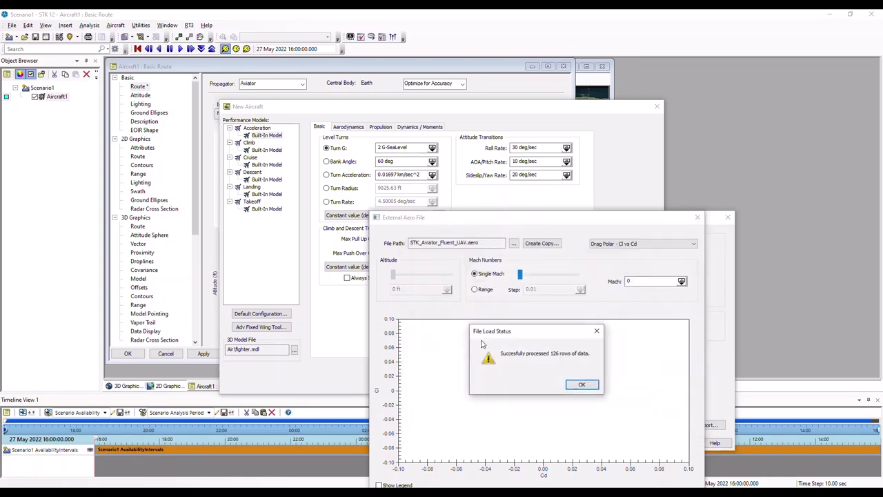
left_click(582, 384)
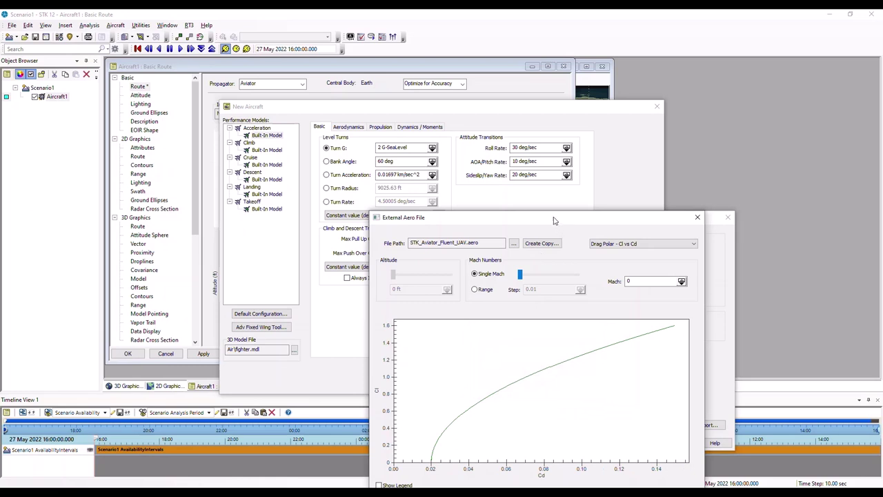
left_click_drag(551, 220, 475, 100)
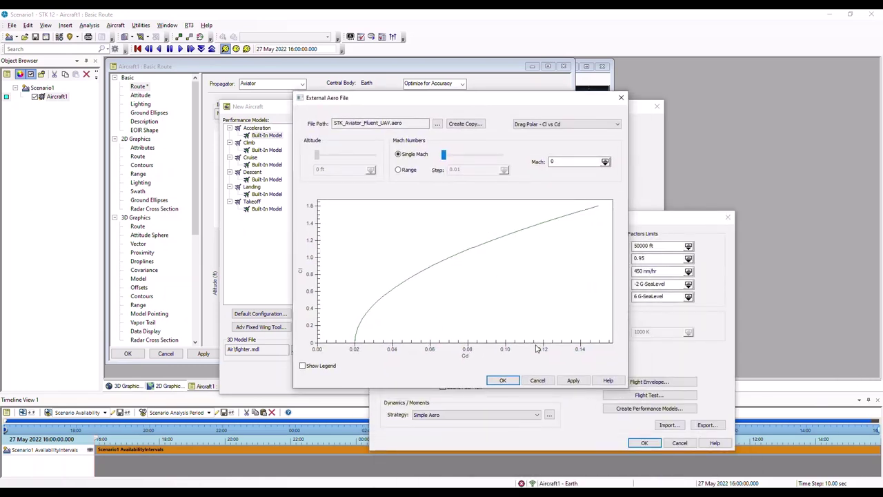